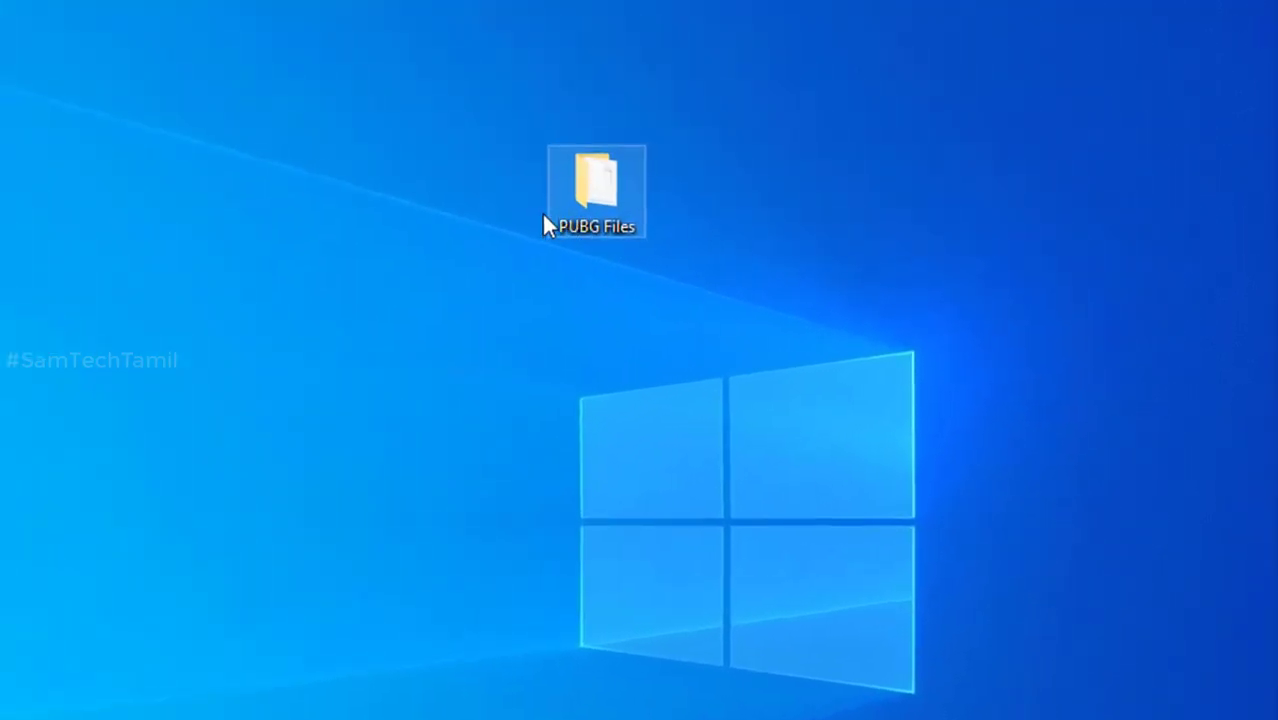
Step: Examine the contents of the PUBG Files folder on the desktop, including its com.tencent.ig subfolder and APK file, and close the window
{"action": "left_click", "coordinate": [617, 191]}
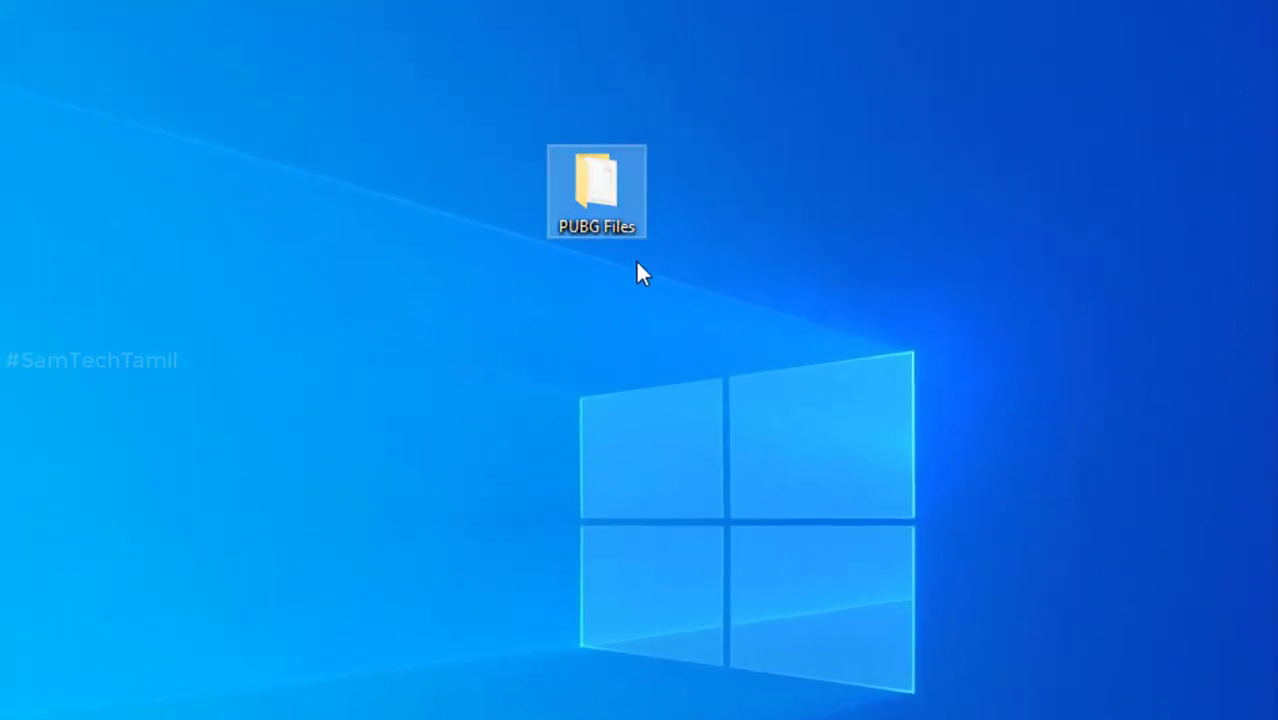
{"action": "double_click", "coordinate": [613, 199]}
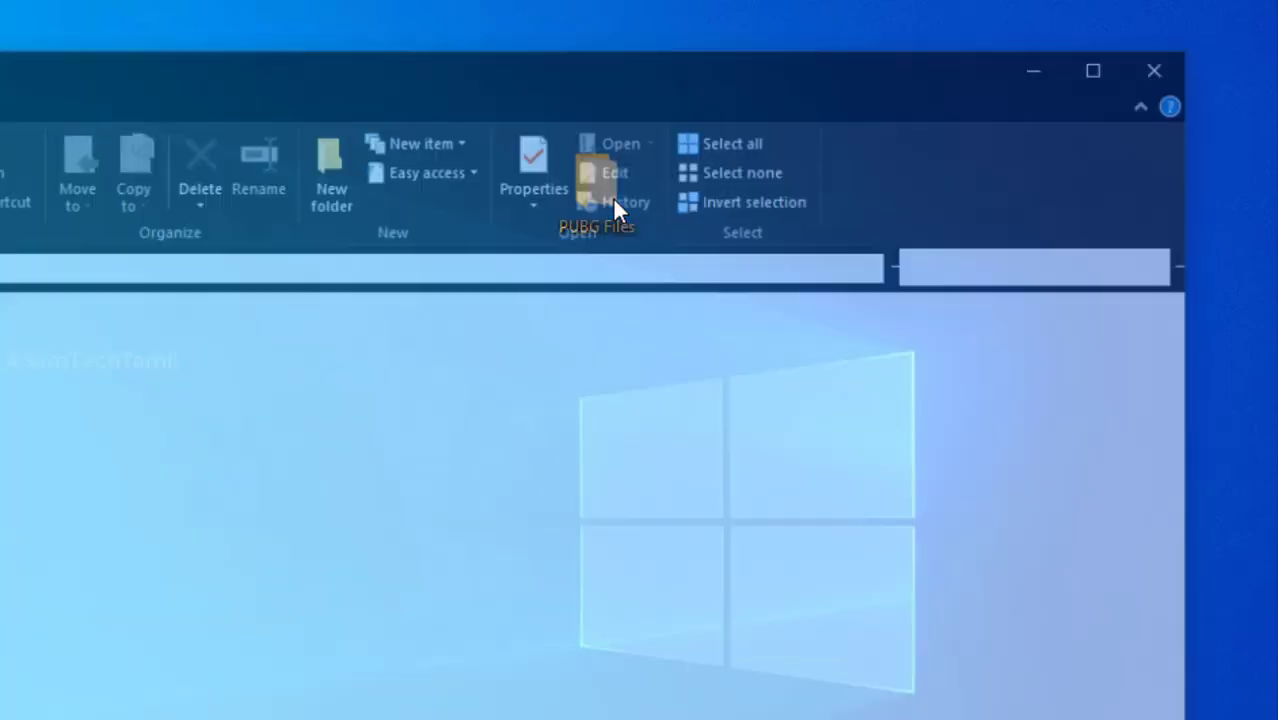
{"action": "left_click", "coordinate": [317, 302]}
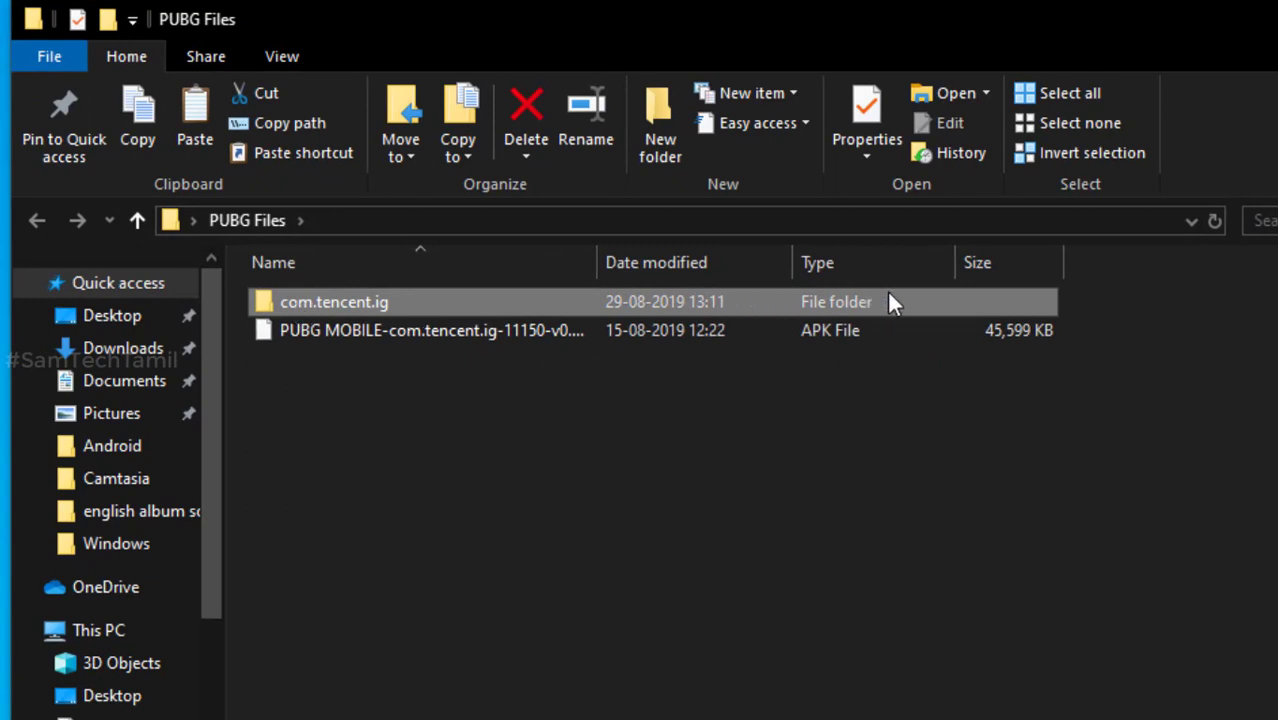
{"action": "double_click", "coordinate": [357, 311]}
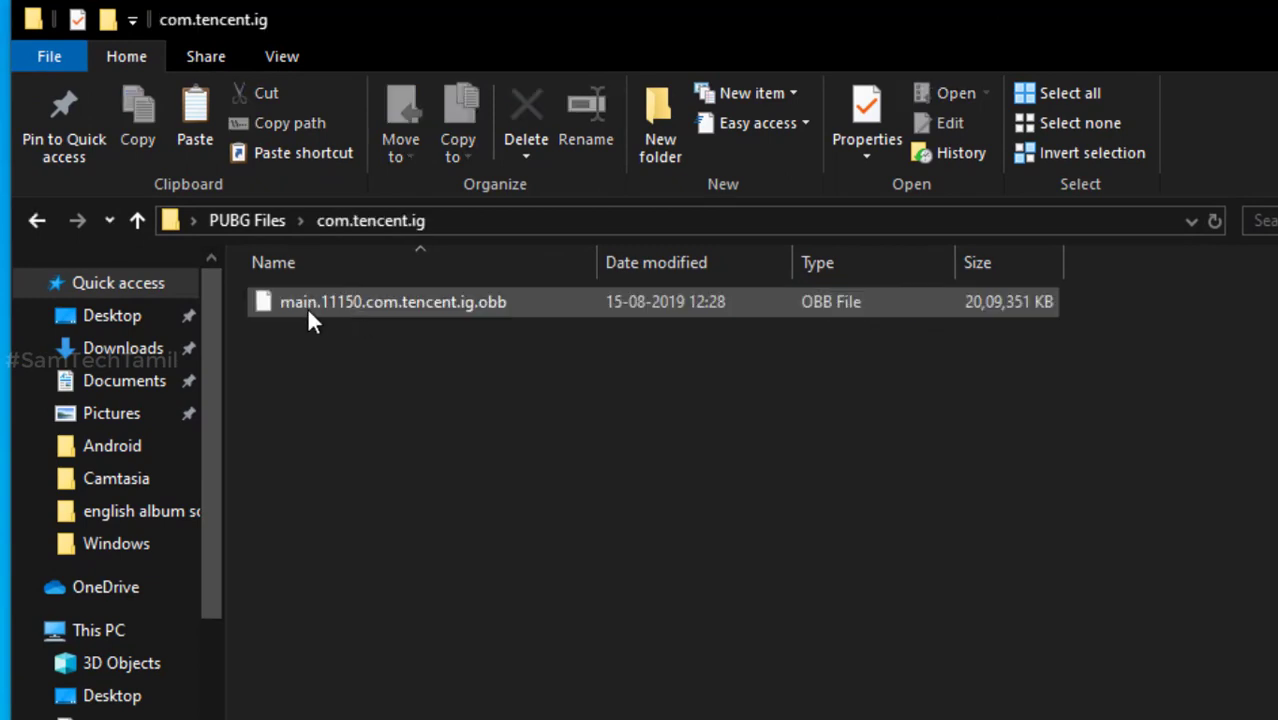
{"action": "left_click", "coordinate": [38, 221]}
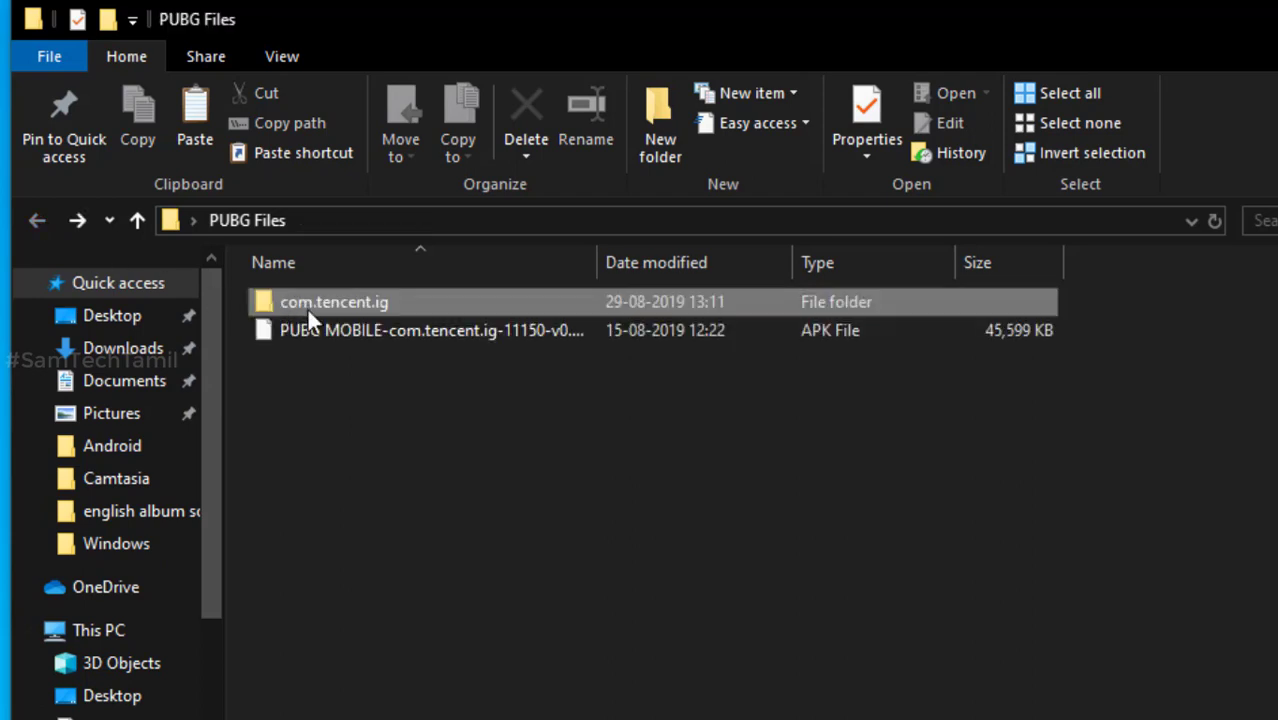
{"action": "left_click", "coordinate": [306, 330]}
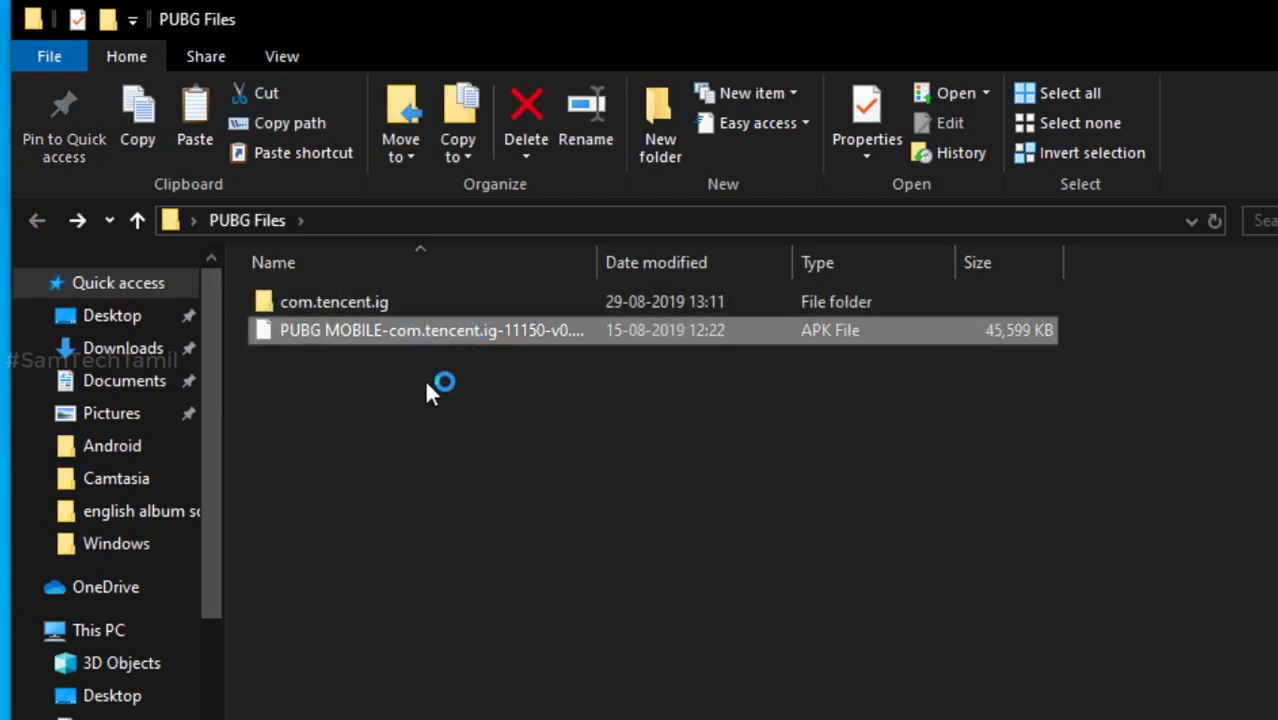
{"action": "left_click", "coordinate": [733, 543]}
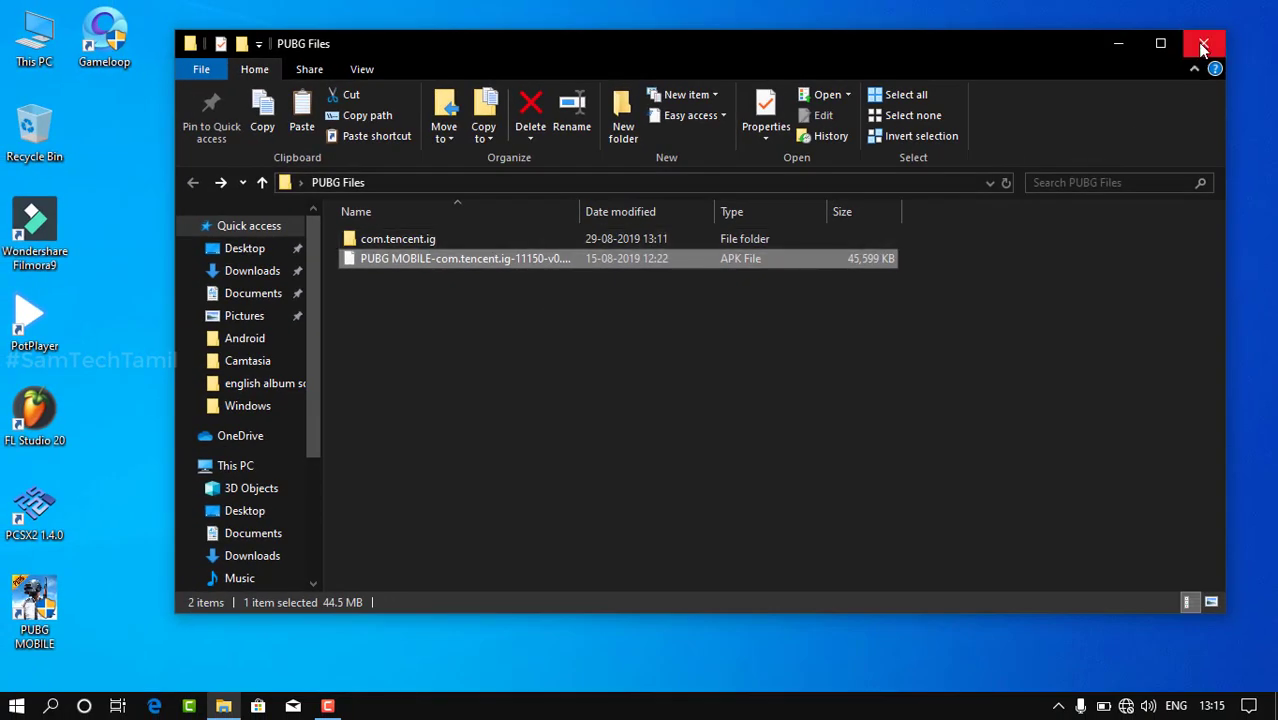
{"action": "left_click", "coordinate": [1203, 45]}
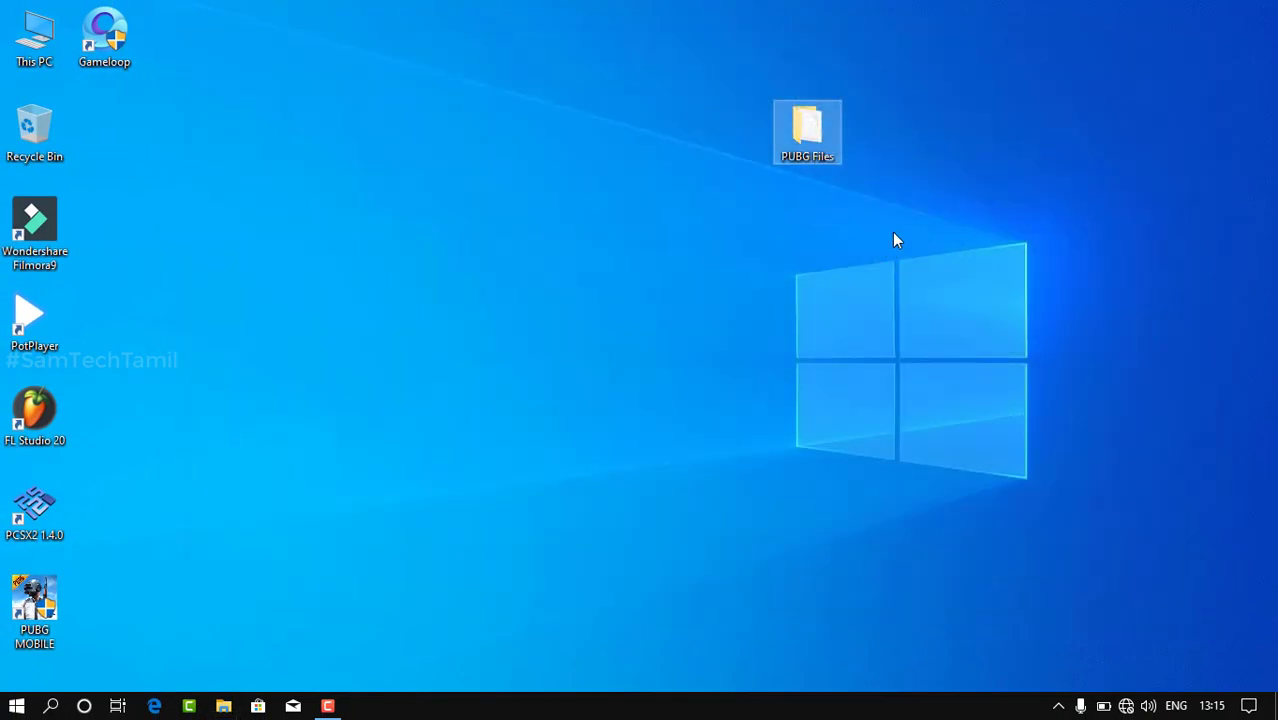
Step: Cut the PUBG Files folder from the desktop and open the YouTube (E:) drive containing the program files and Temp folders
{"action": "right_click", "coordinate": [801, 142]}
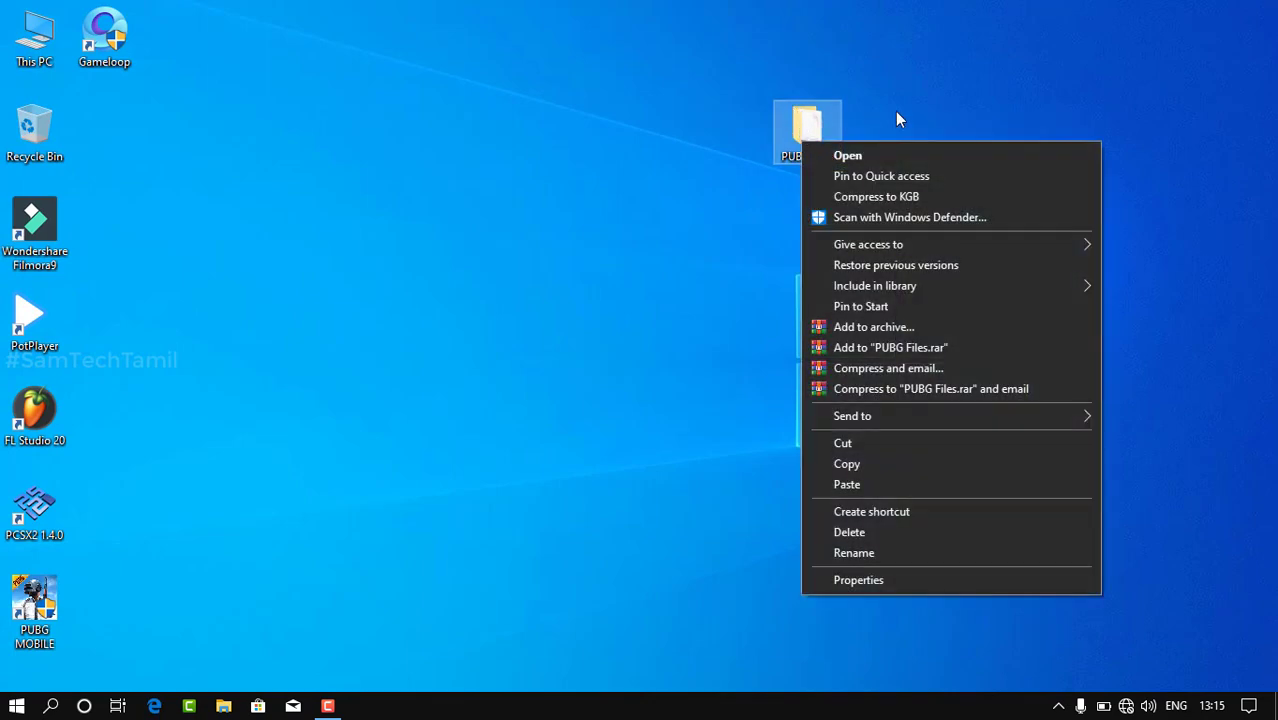
{"action": "left_click", "coordinate": [878, 445]}
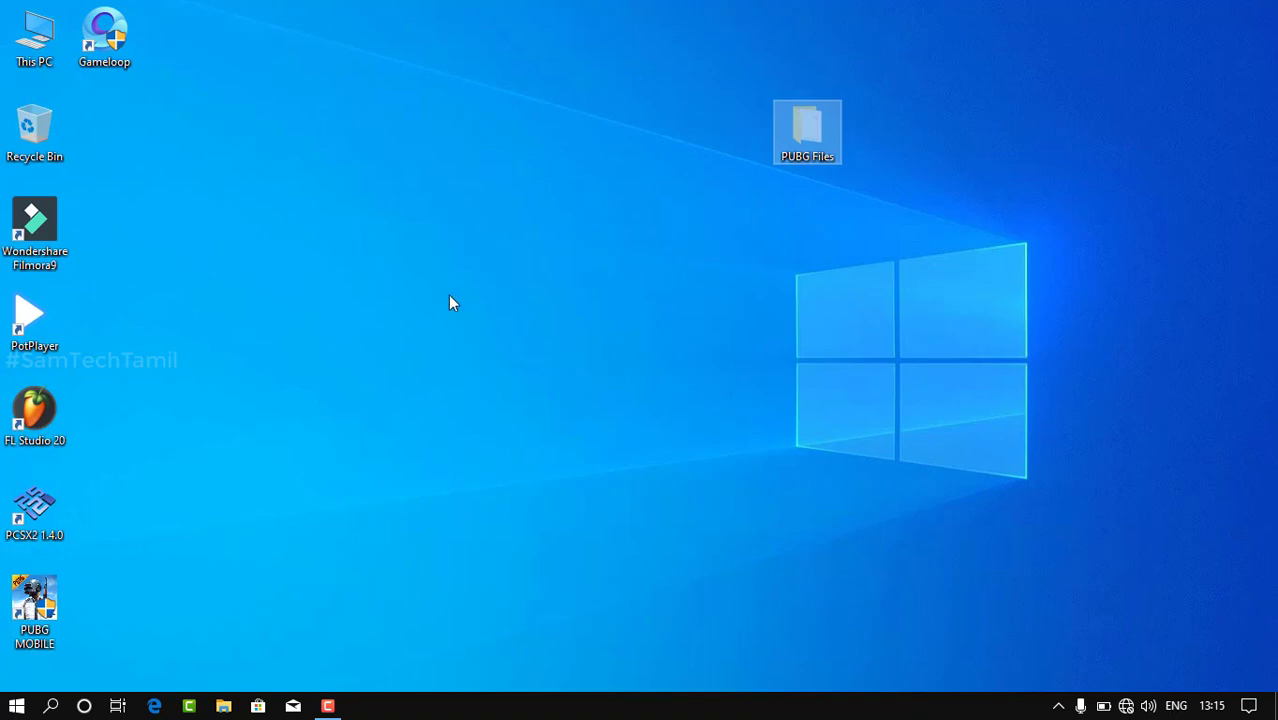
{"action": "left_click", "coordinate": [17, 40]}
{"action": "double_click", "coordinate": [17, 40]}
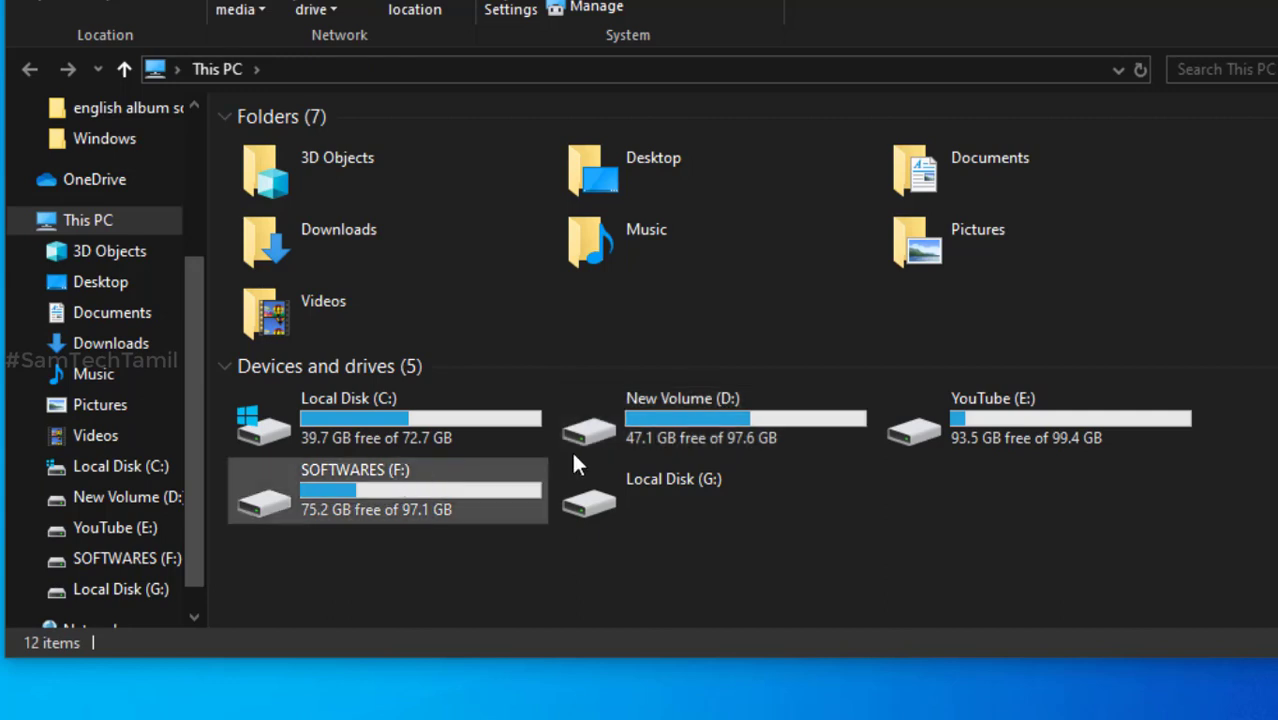
{"action": "double_click", "coordinate": [980, 418]}
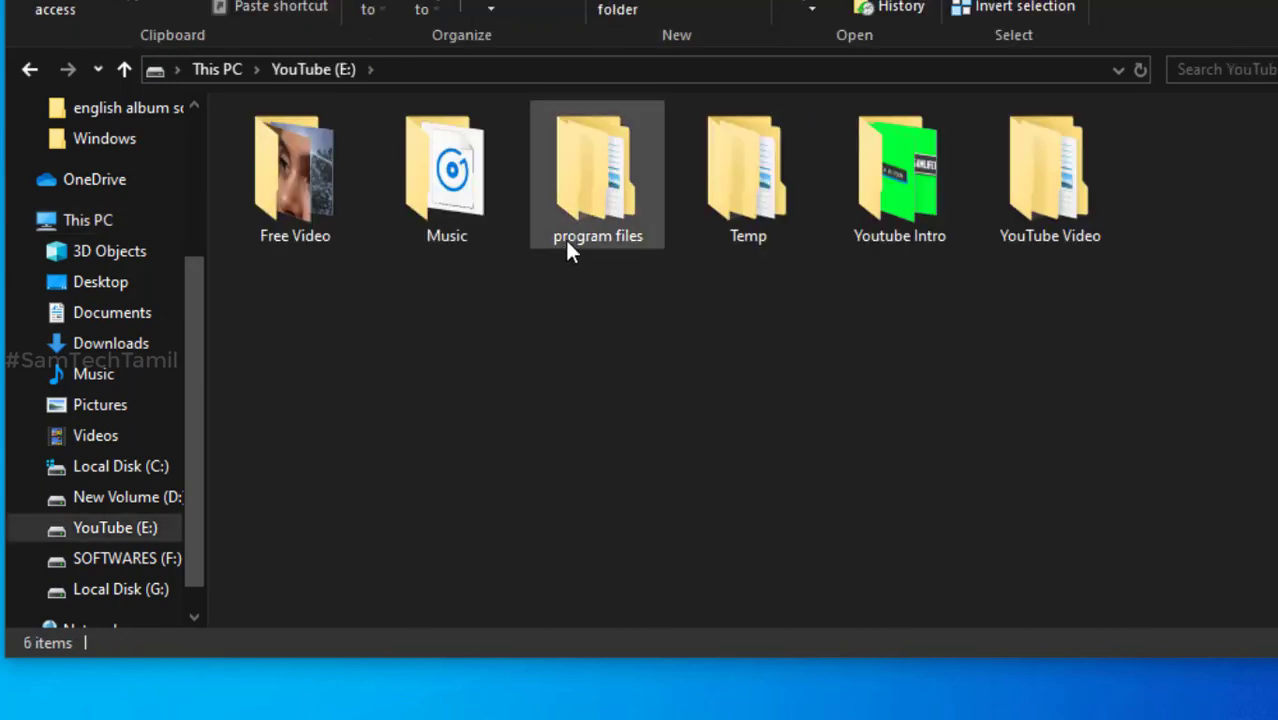
{"action": "left_click", "coordinate": [566, 246]}
{"action": "left_click", "coordinate": [762, 245]}
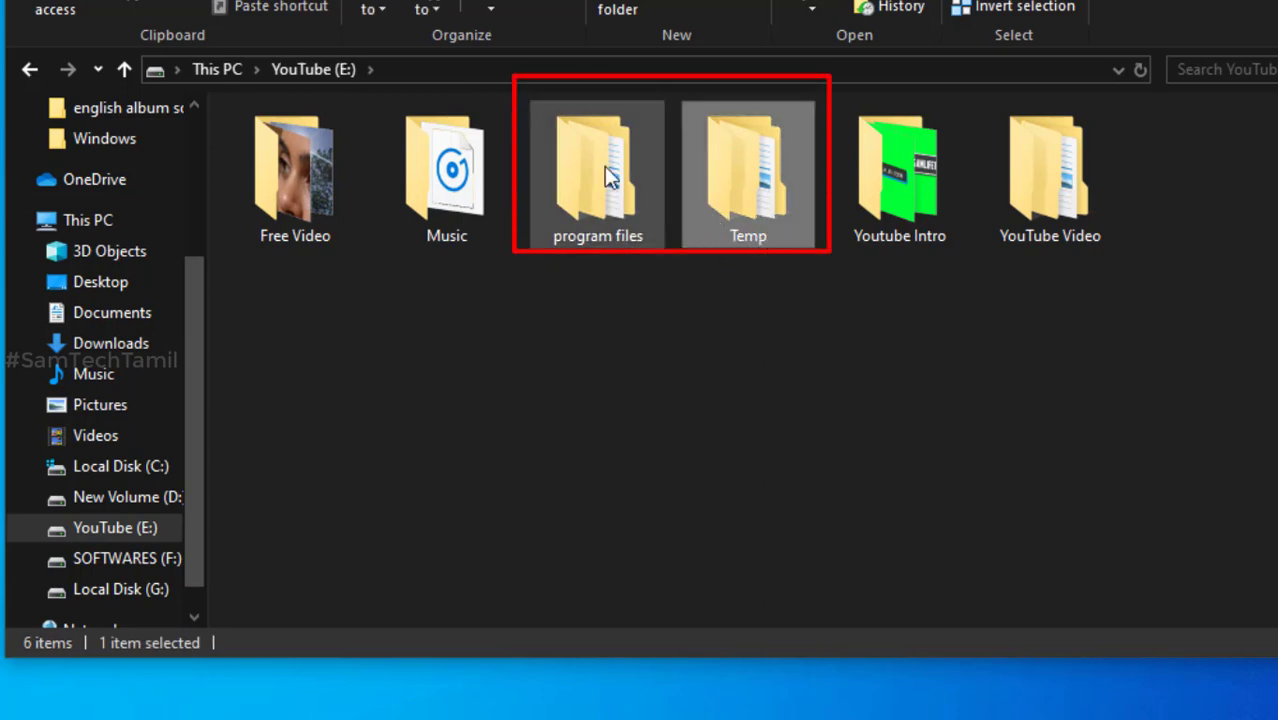
{"action": "left_click", "coordinate": [713, 338]}
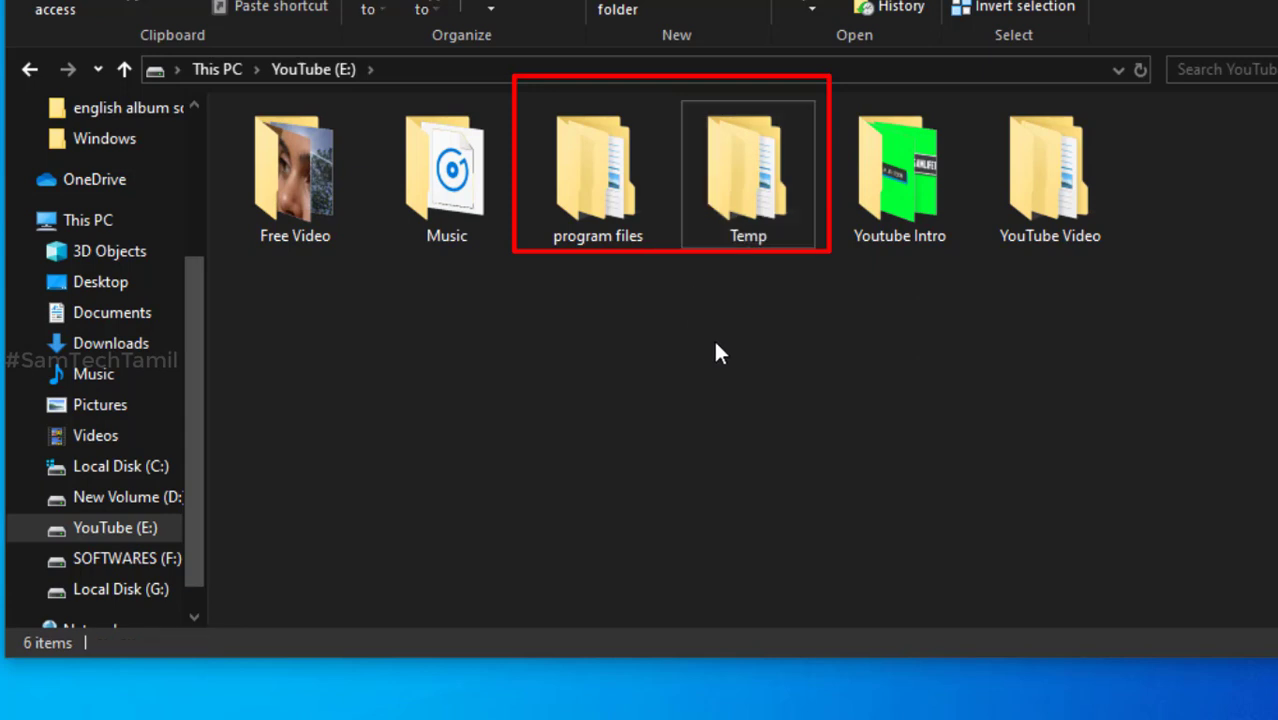
{"action": "left_click", "coordinate": [739, 240]}
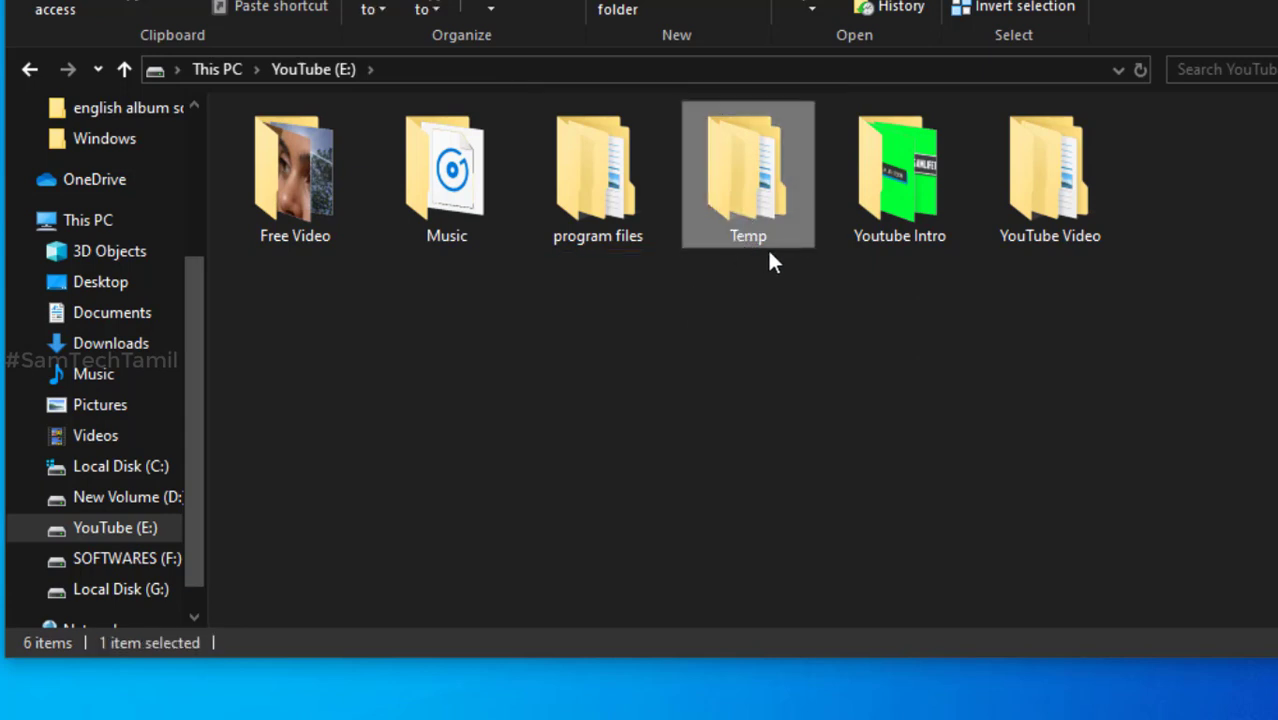
Step: Paste the PUBG Files folder into Temp\TxGameDownload\MobileGamePCShared on the E: drive and close the window
{"action": "double_click", "coordinate": [757, 193]}
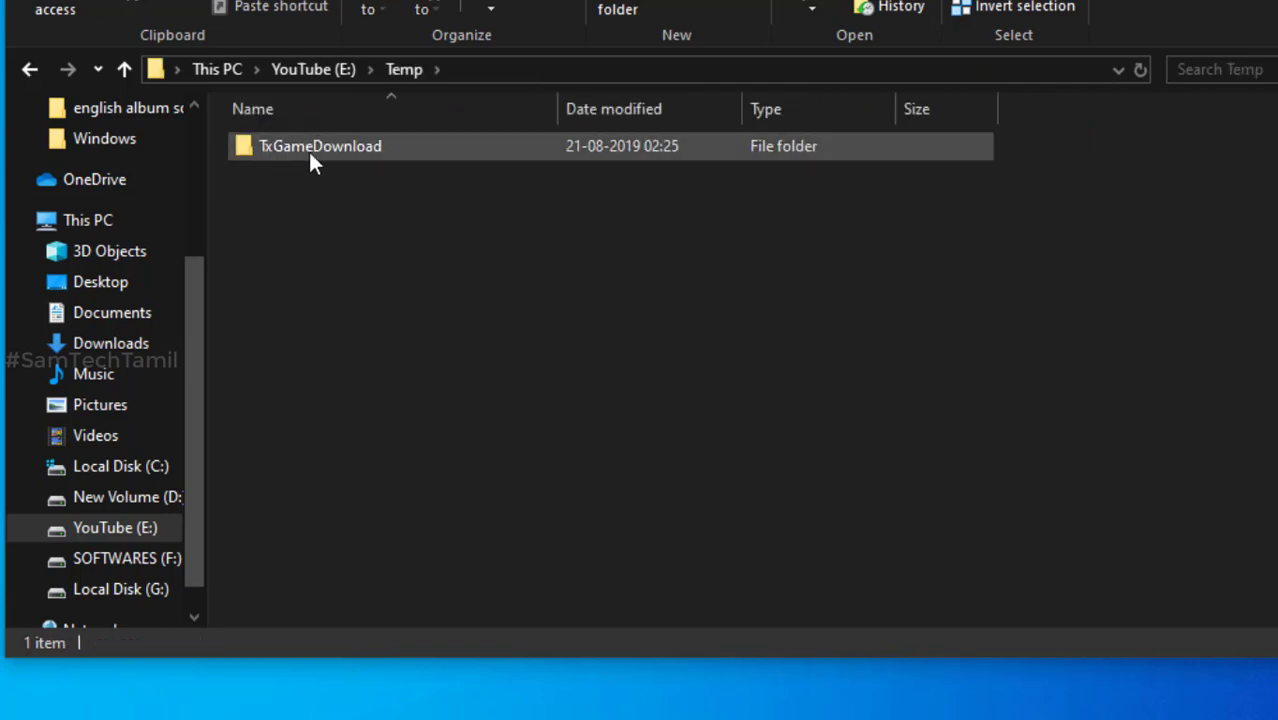
{"action": "double_click", "coordinate": [344, 152]}
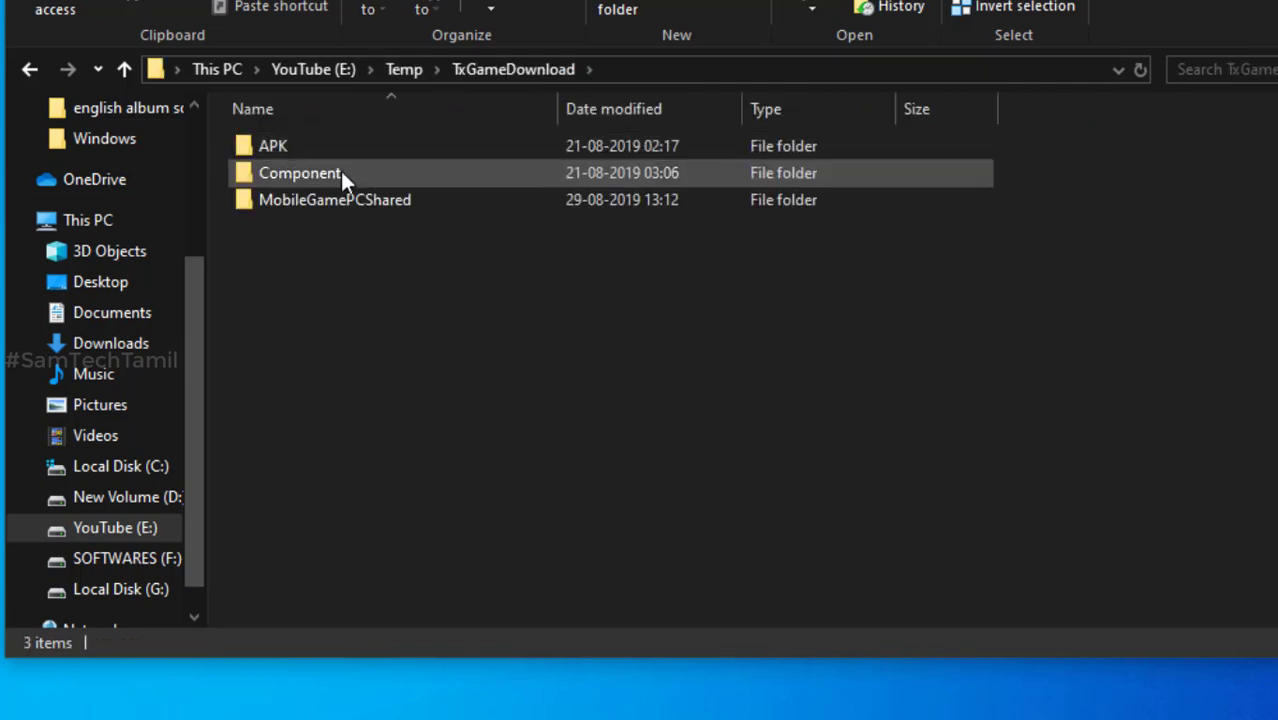
{"action": "mouse_move", "coordinate": [394, 210]}
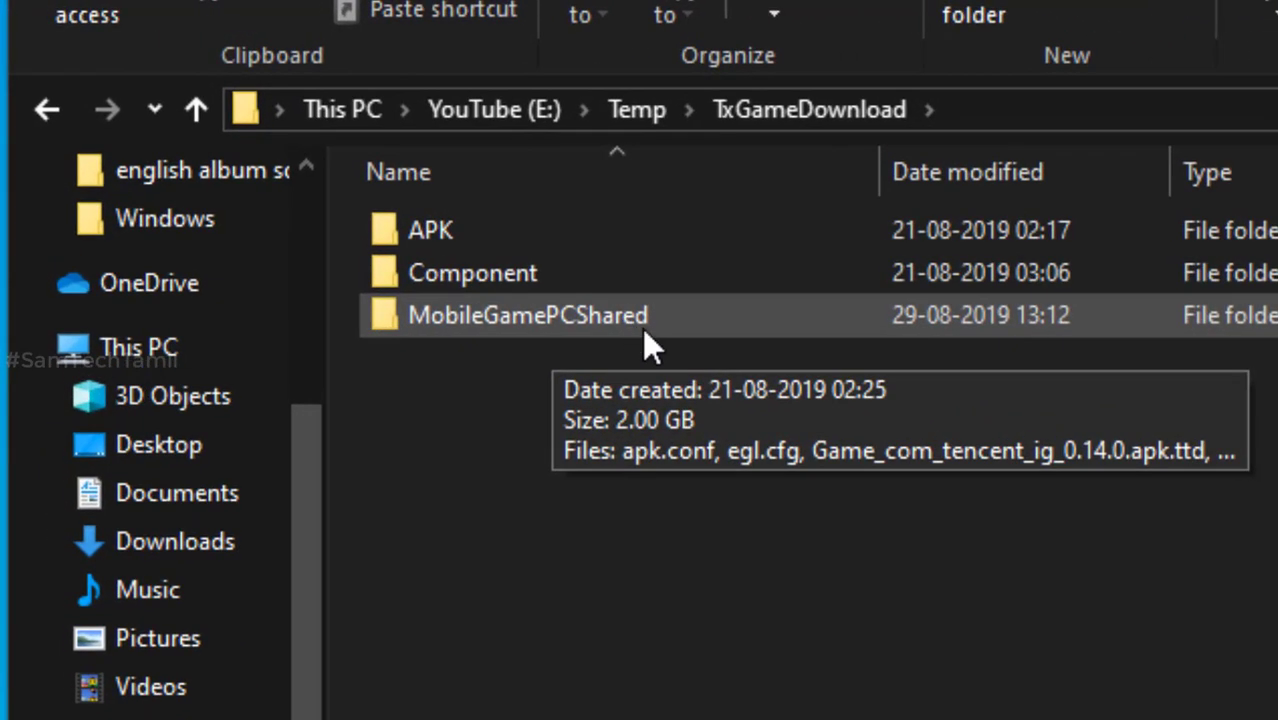
{"action": "double_click", "coordinate": [645, 330]}
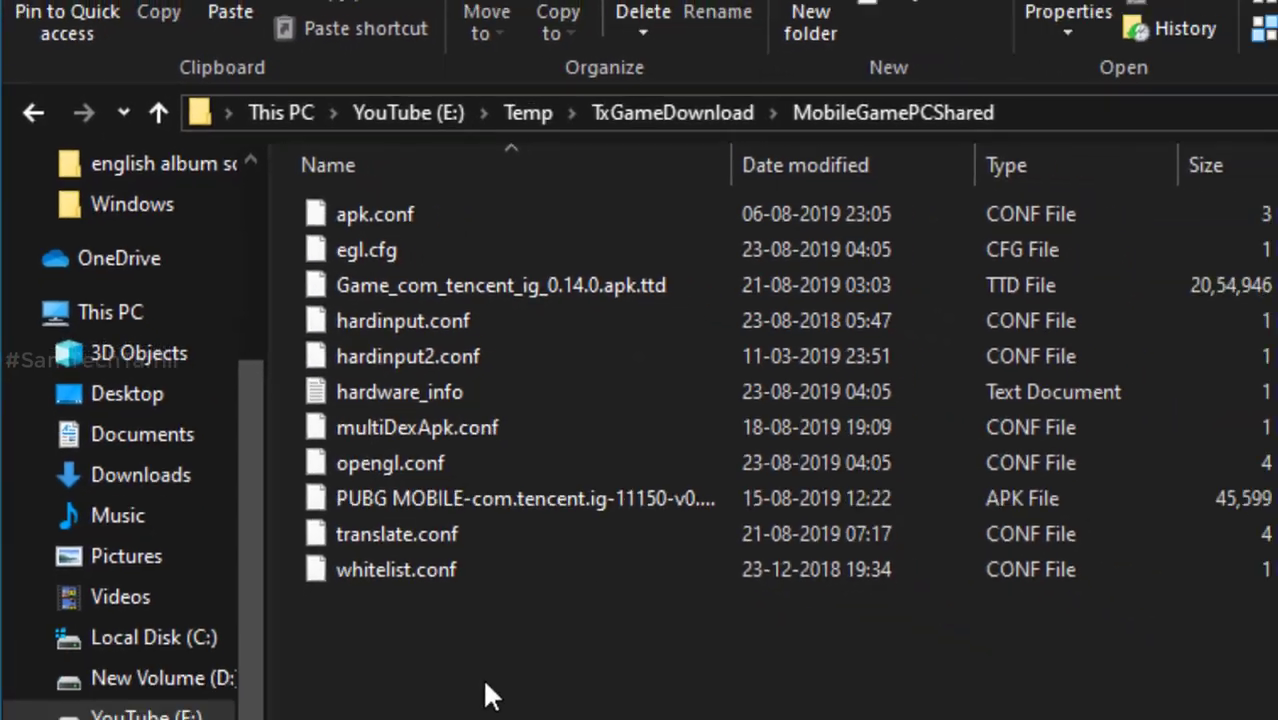
{"action": "right_click", "coordinate": [358, 540]}
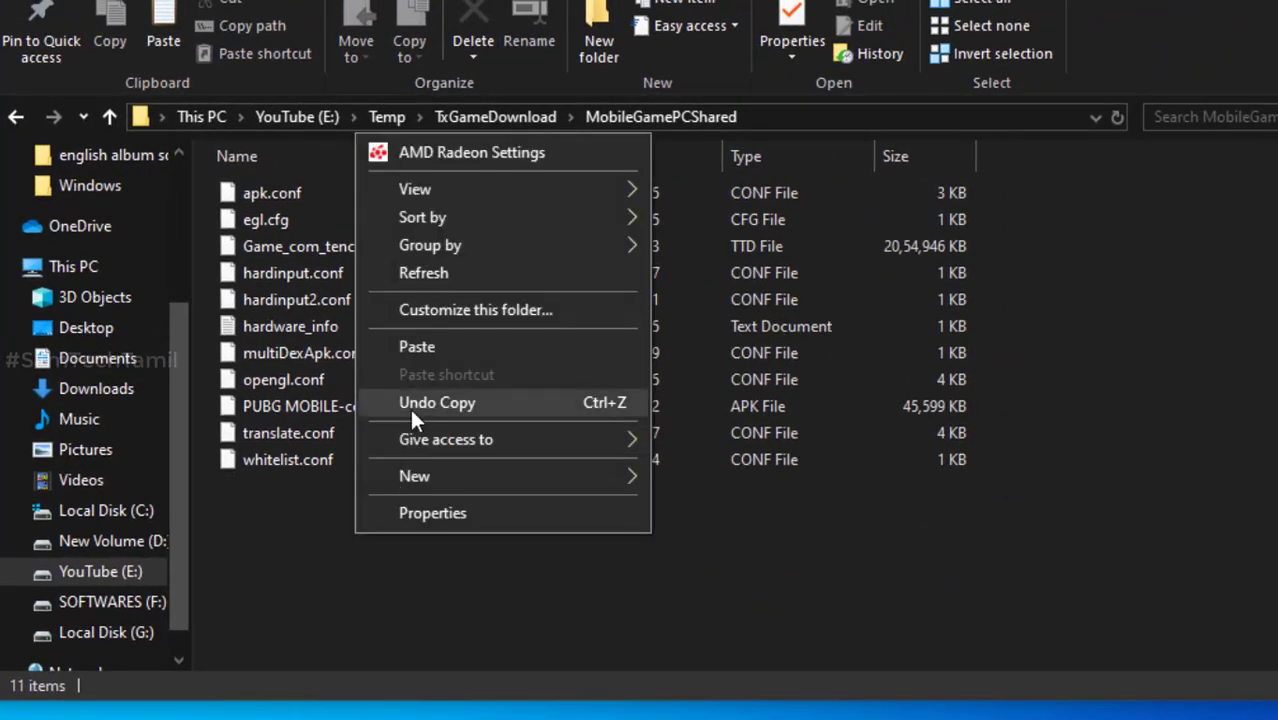
{"action": "left_click", "coordinate": [440, 346]}
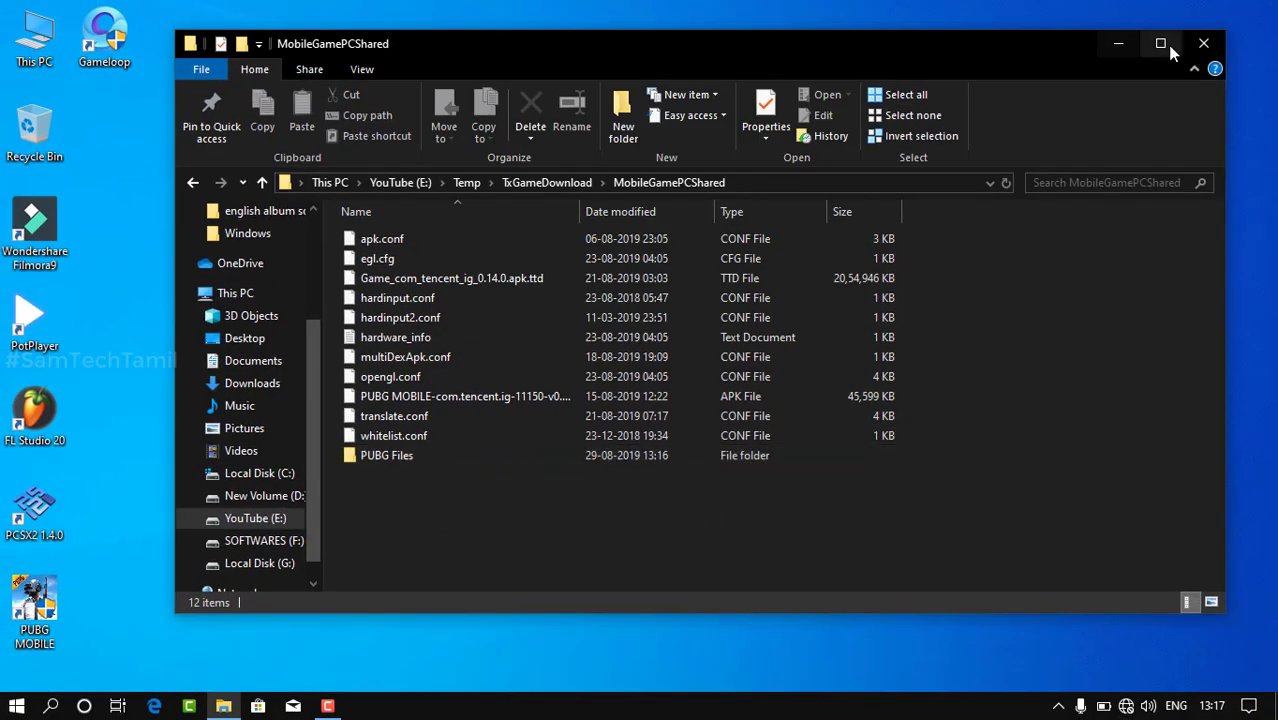
{"action": "left_click", "coordinate": [1201, 43]}
{"action": "double_click", "coordinate": [108, 40]}
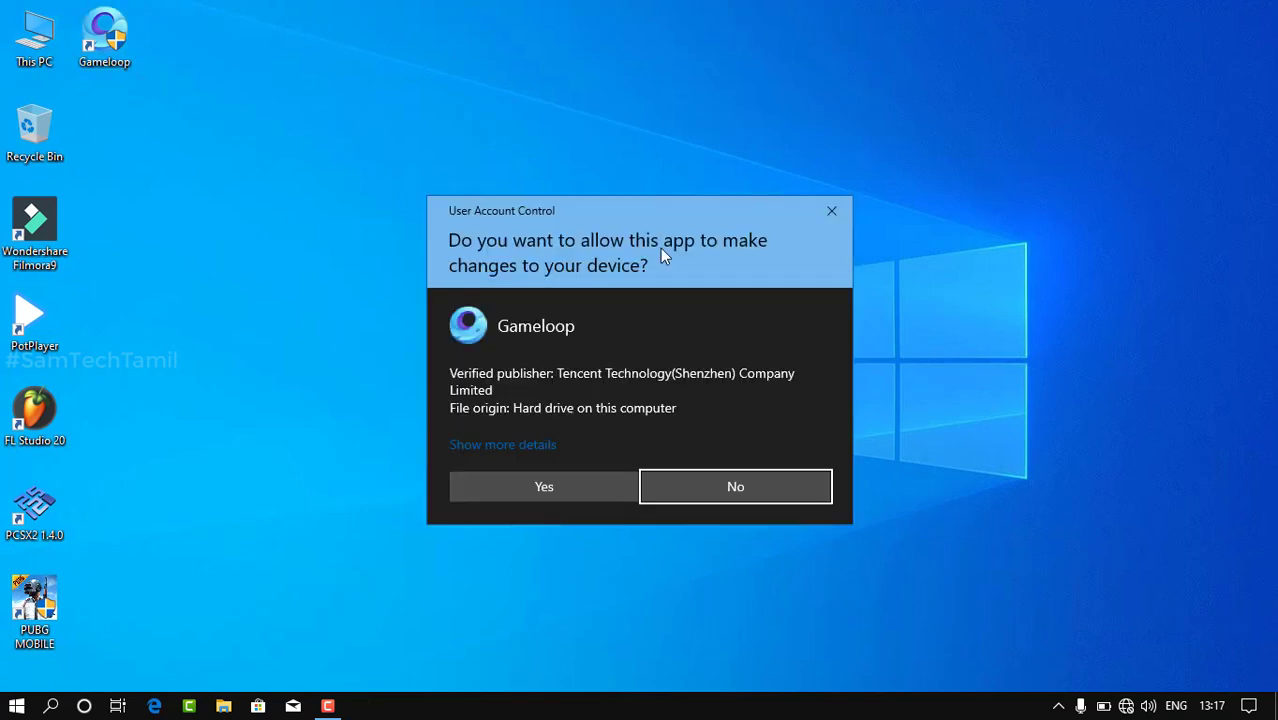
{"action": "left_click", "coordinate": [790, 489]}
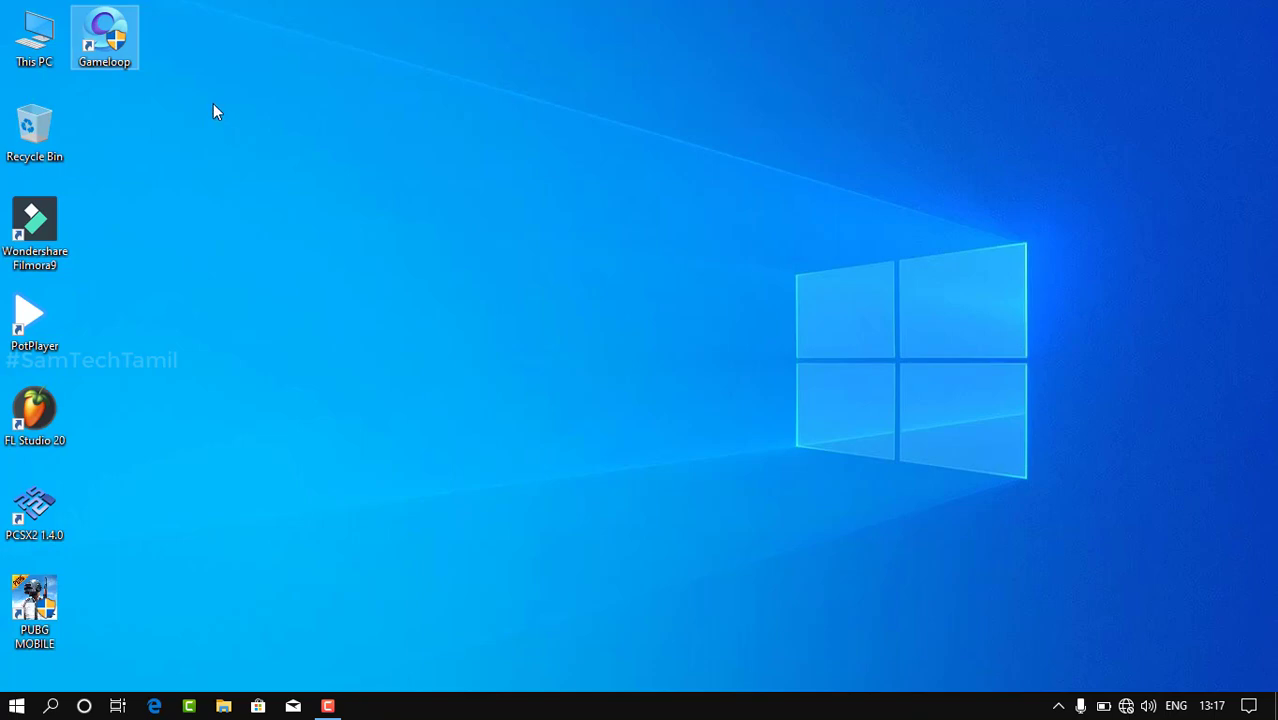
{"action": "left_click", "coordinate": [166, 127]}
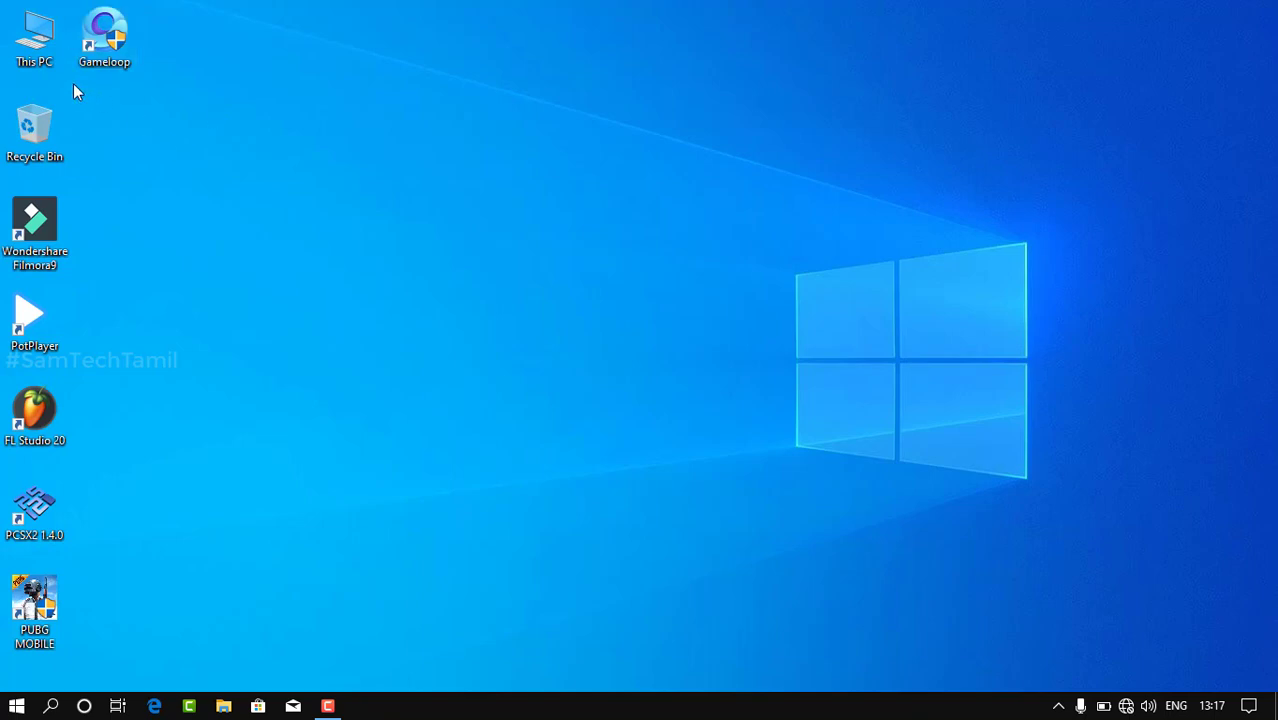
Step: Open the program files\txgameassistant\ui folder on the YouTube (E:) drive
{"action": "double_click", "coordinate": [35, 38]}
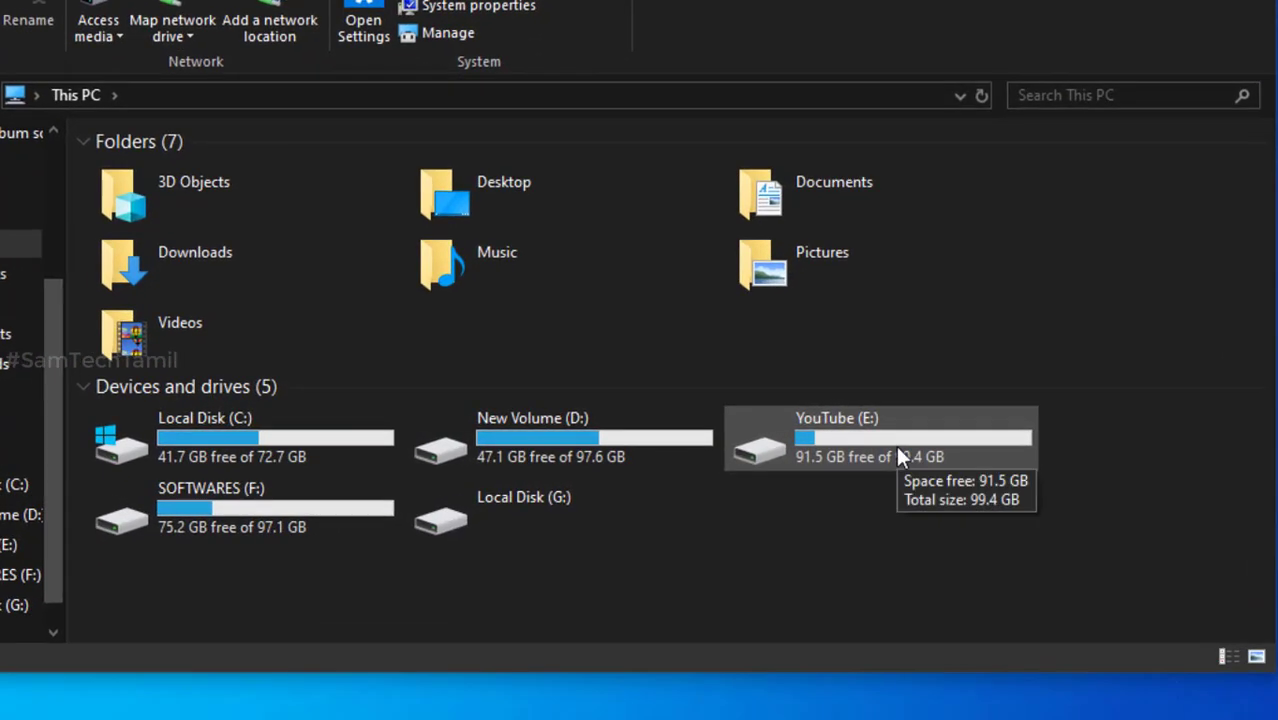
{"action": "double_click", "coordinate": [924, 447]}
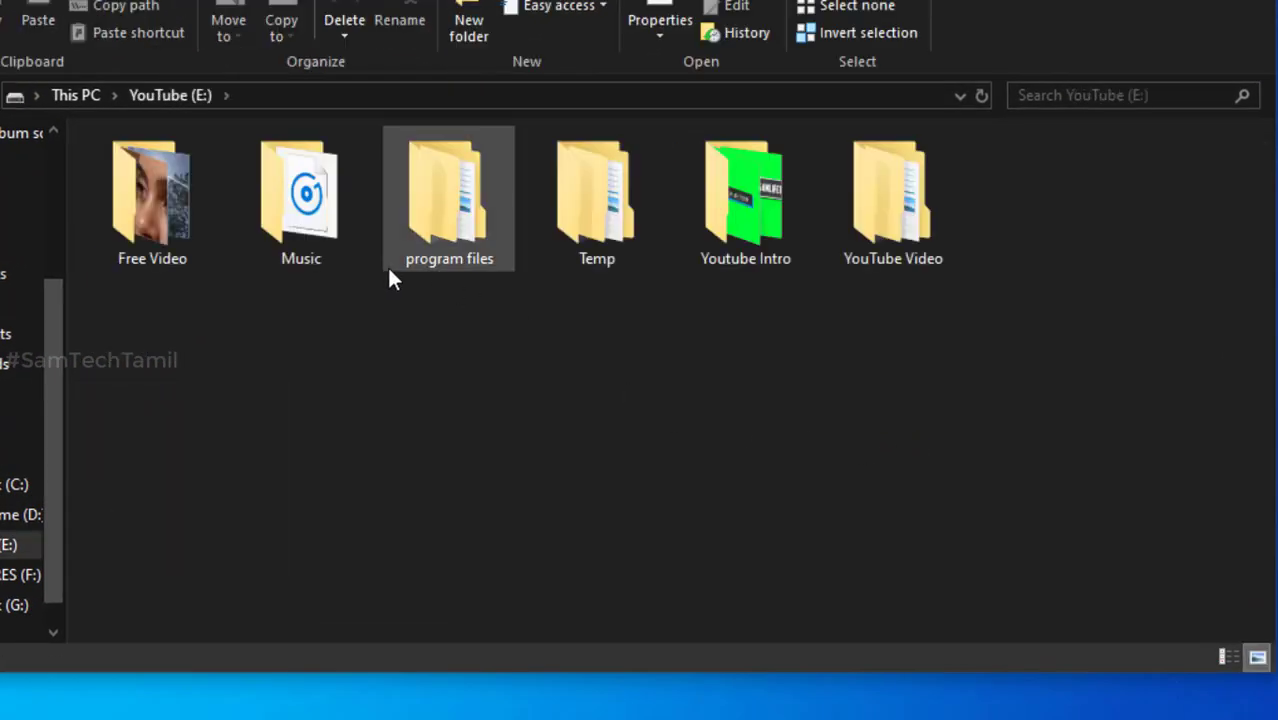
{"action": "double_click", "coordinate": [449, 215]}
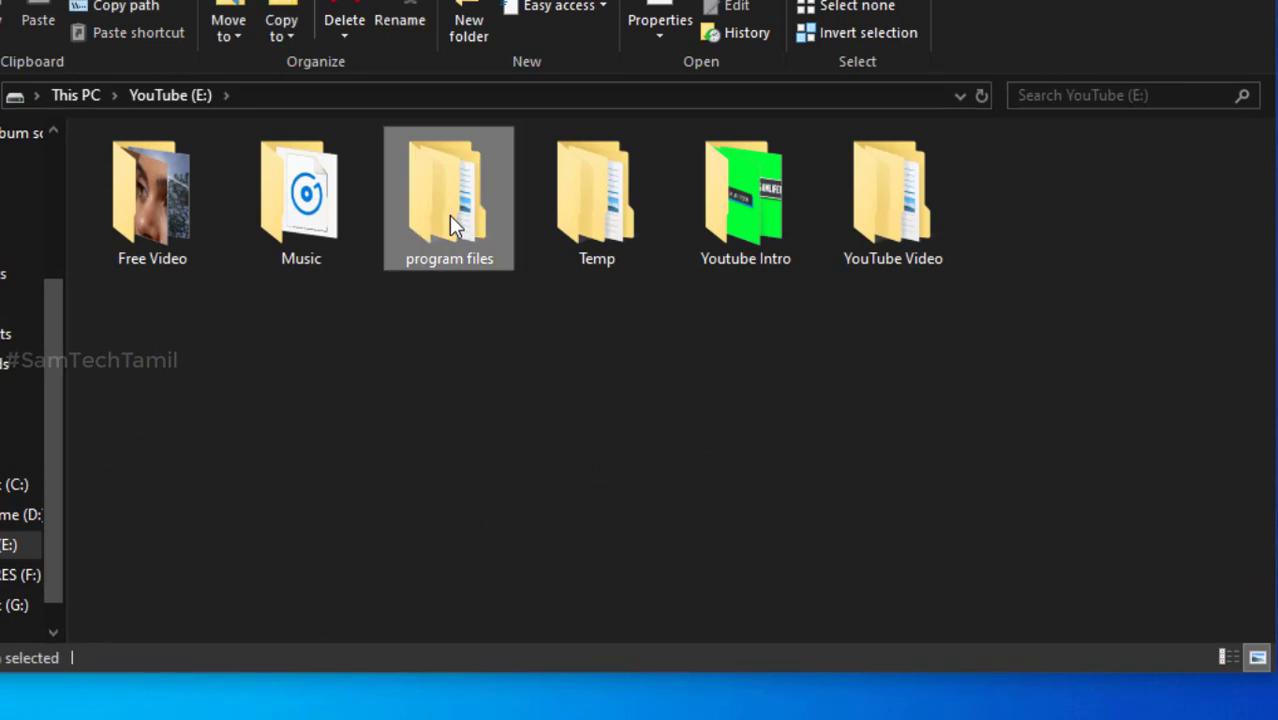
{"action": "double_click", "coordinate": [212, 175]}
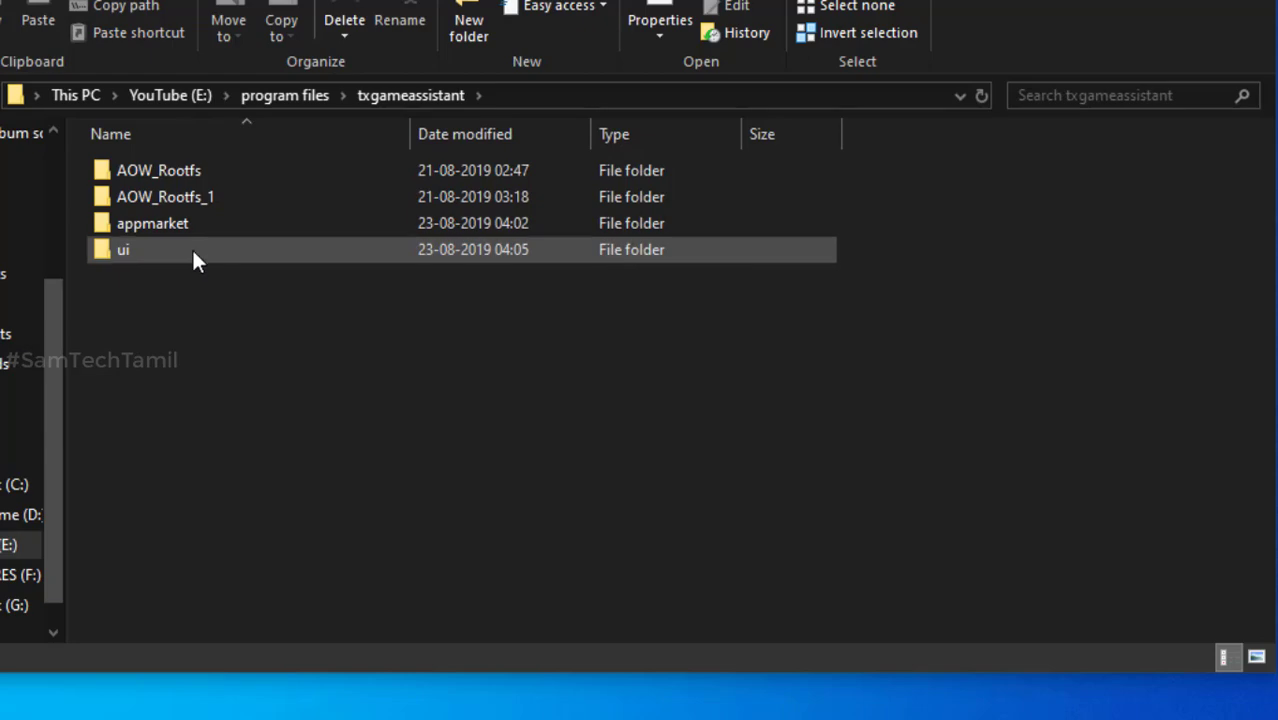
{"action": "double_click", "coordinate": [192, 248]}
Step: Create a desktop shortcut to the AndroidEmulator application in the ui folder and close the window
{"action": "scroll", "coordinate": [380, 368], "scroll_direction": "down", "scroll_amount": 3}
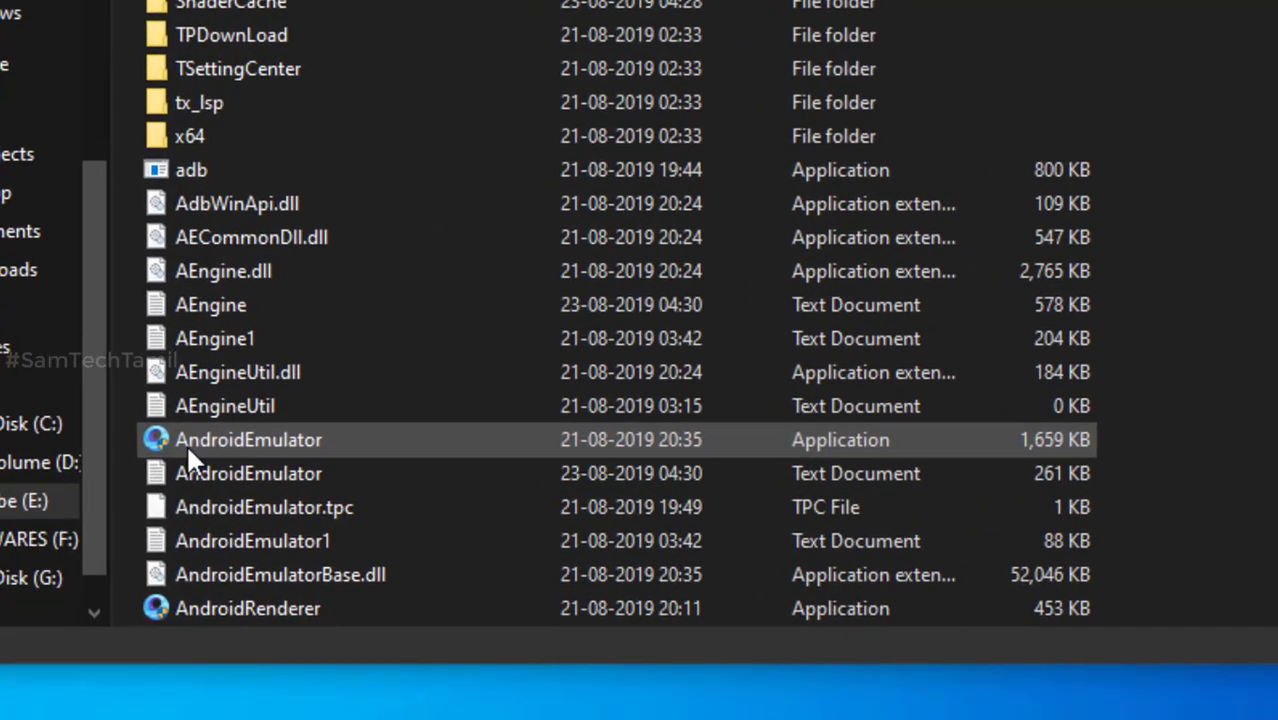
{"action": "mouse_move", "coordinate": [375, 448]}
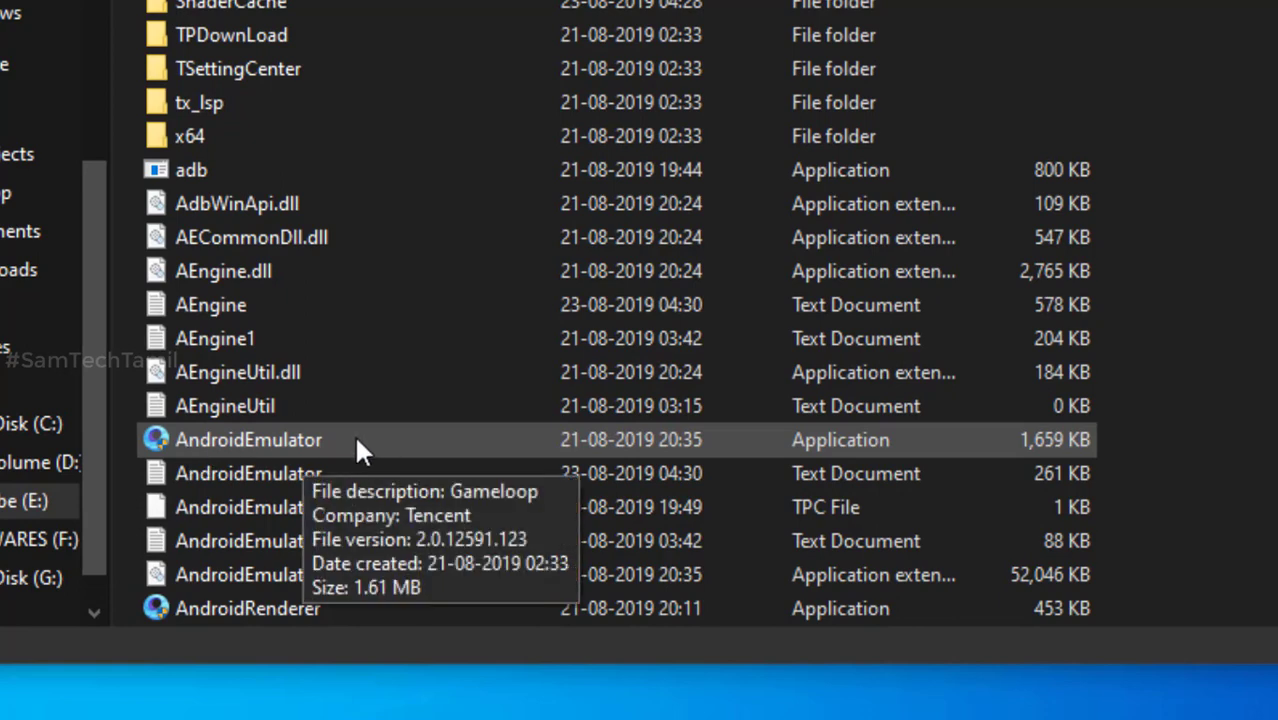
{"action": "right_click", "coordinate": [362, 441]}
{"action": "left_click", "coordinate": [267, 430]}
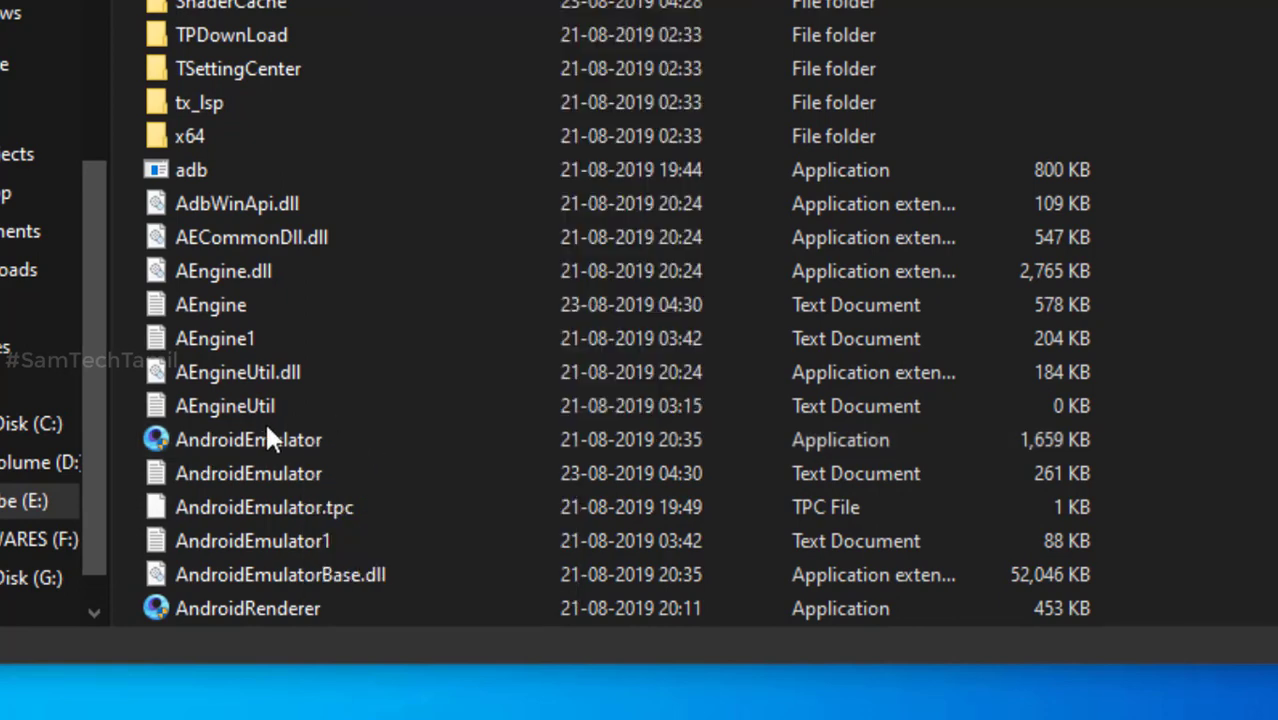
{"action": "right_click", "coordinate": [266, 428]}
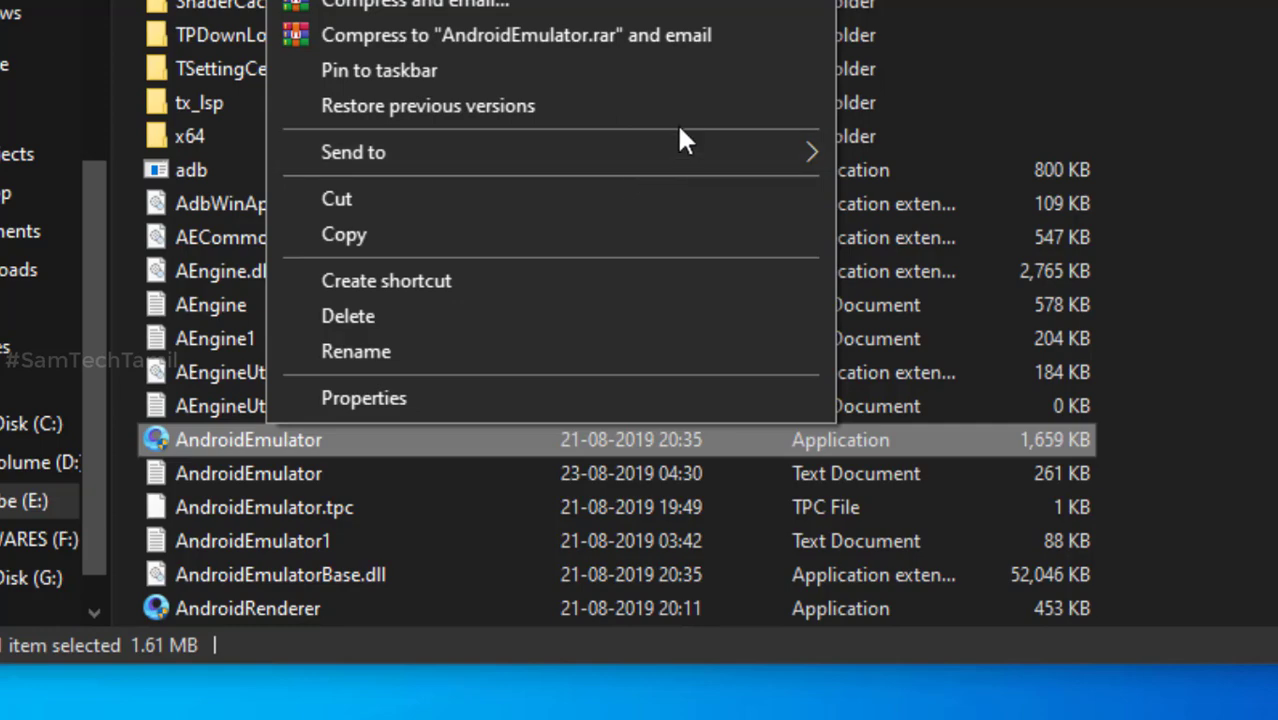
{"action": "mouse_move", "coordinate": [731, 168]}
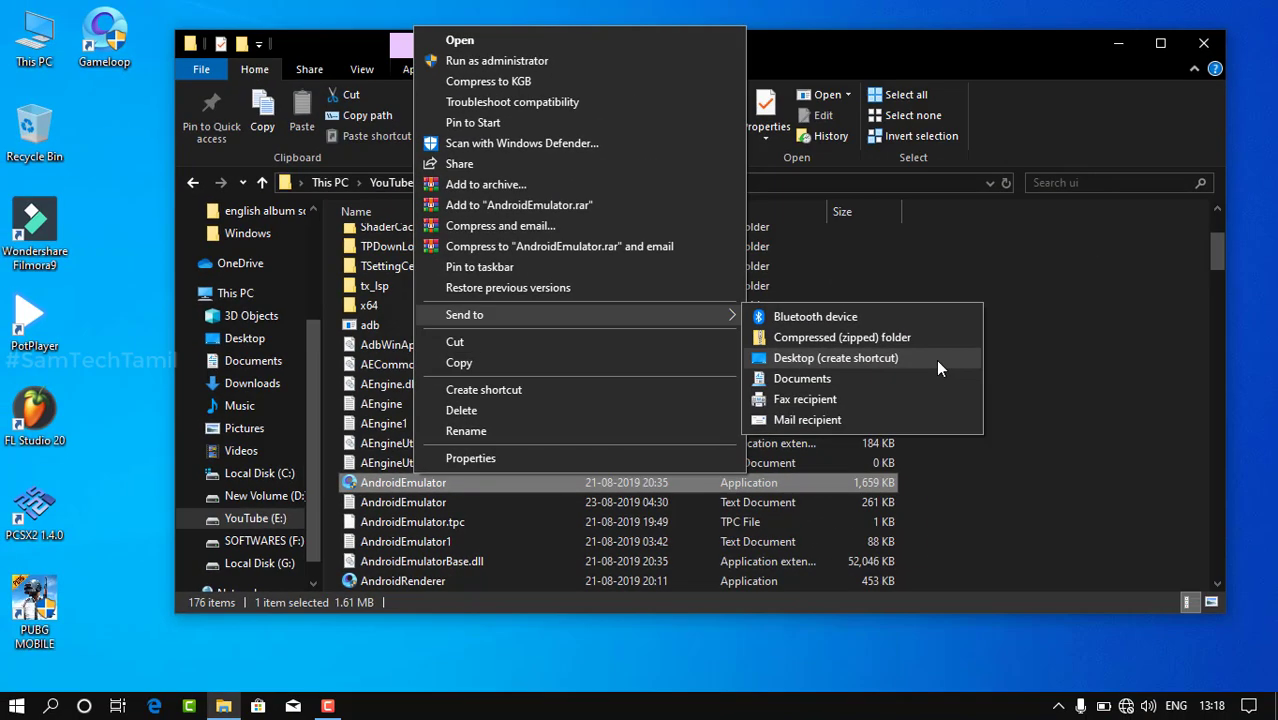
{"action": "left_click", "coordinate": [898, 226]}
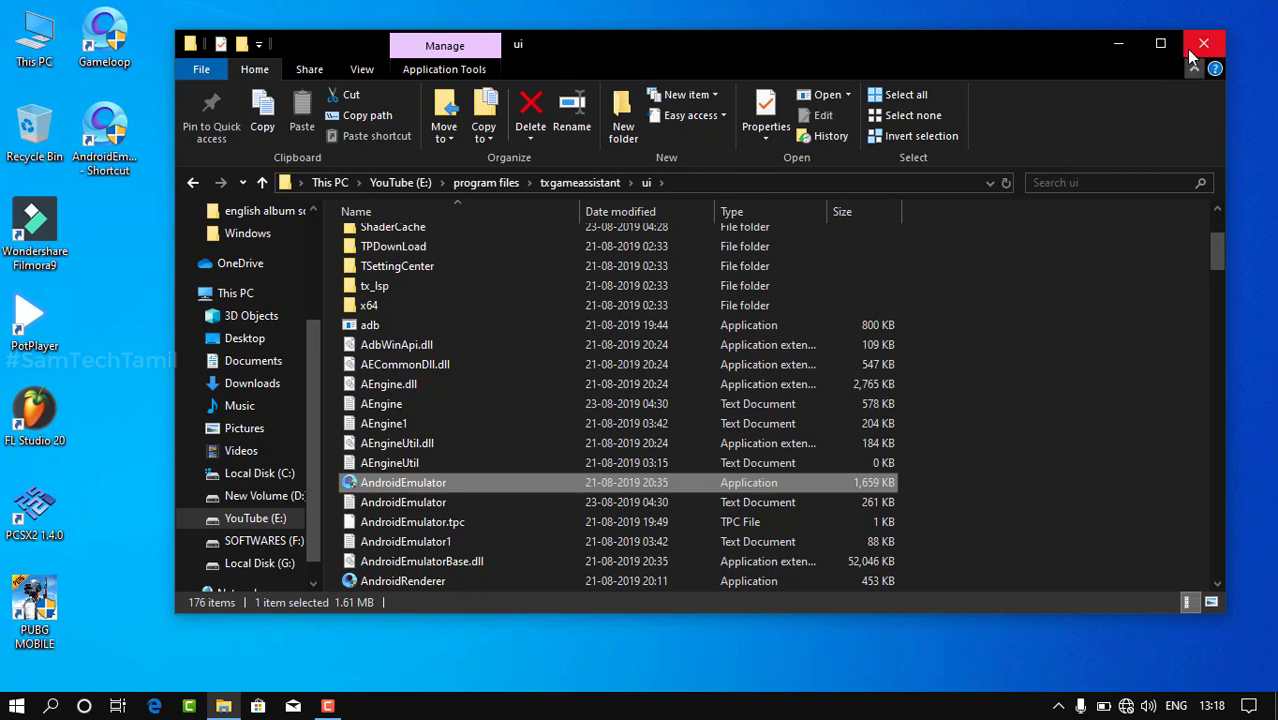
{"action": "left_click", "coordinate": [1200, 43]}
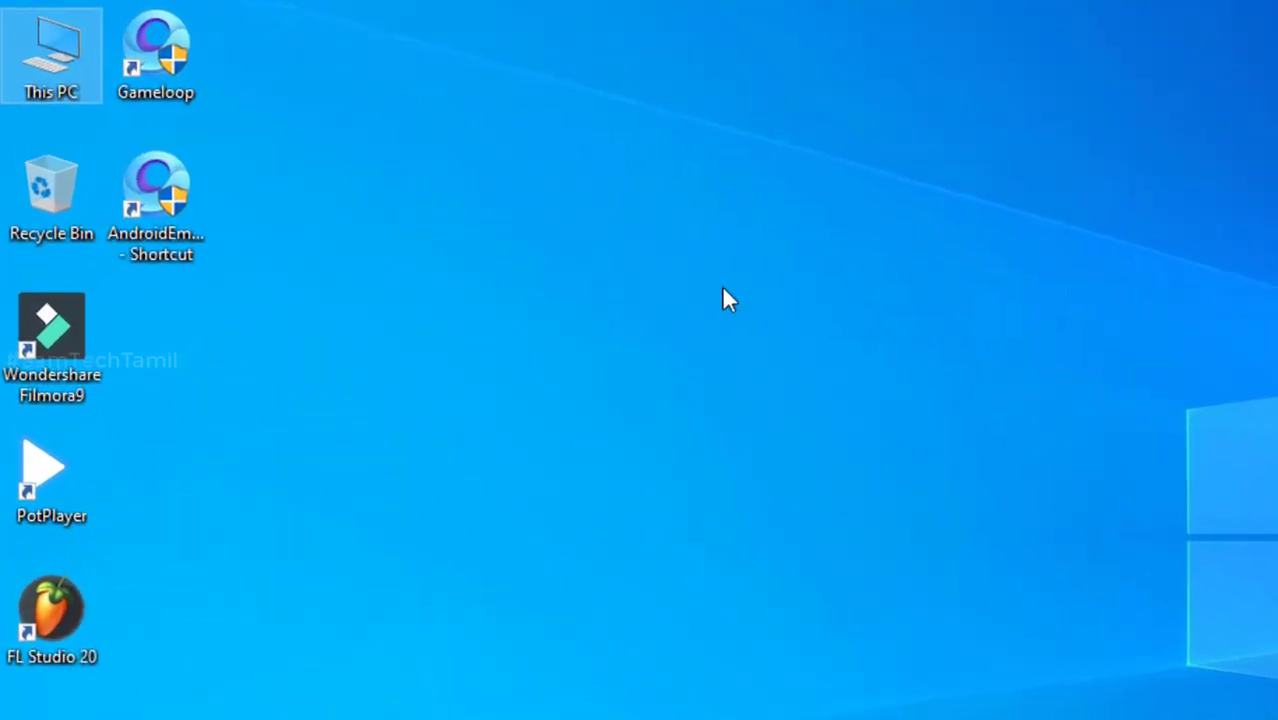
Step: Delete the Gameloop desktop shortcut and move the AndroidEmulator shortcut to the empty area above the wallpaper's Windows logo
{"action": "right_click", "coordinate": [496, 200]}
{"action": "left_click", "coordinate": [538, 287]}
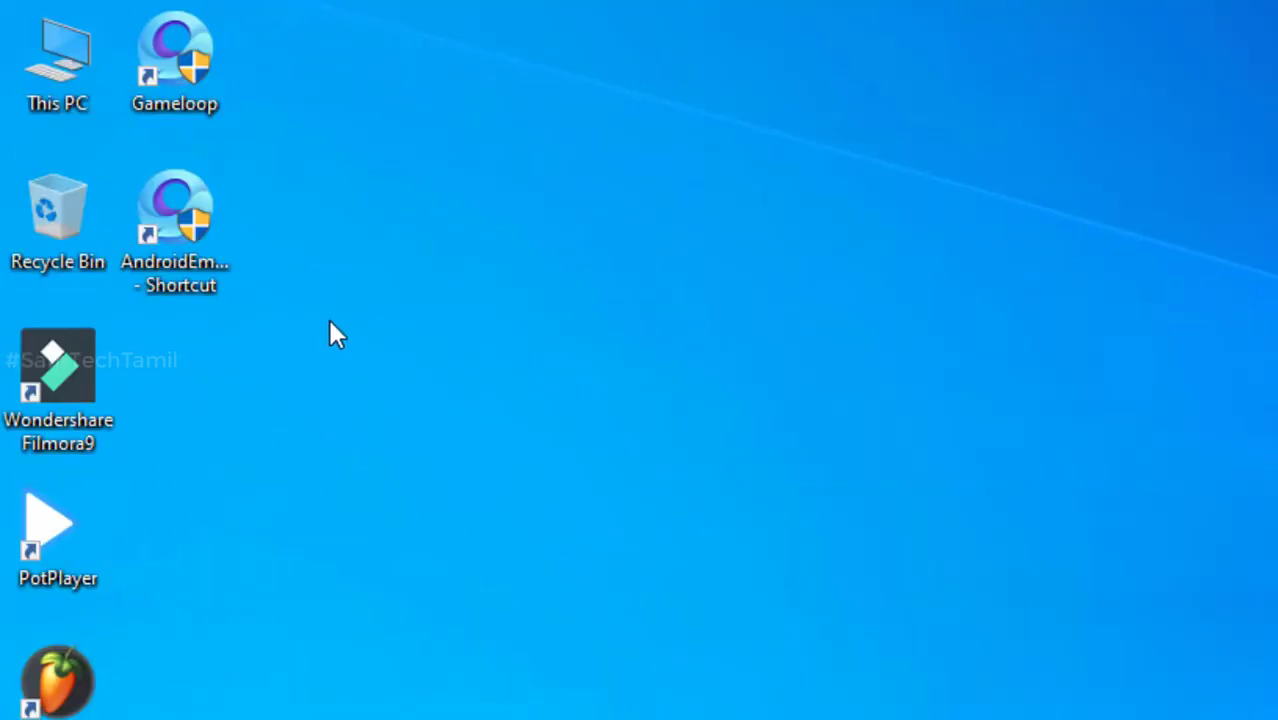
{"action": "left_click", "coordinate": [146, 40]}
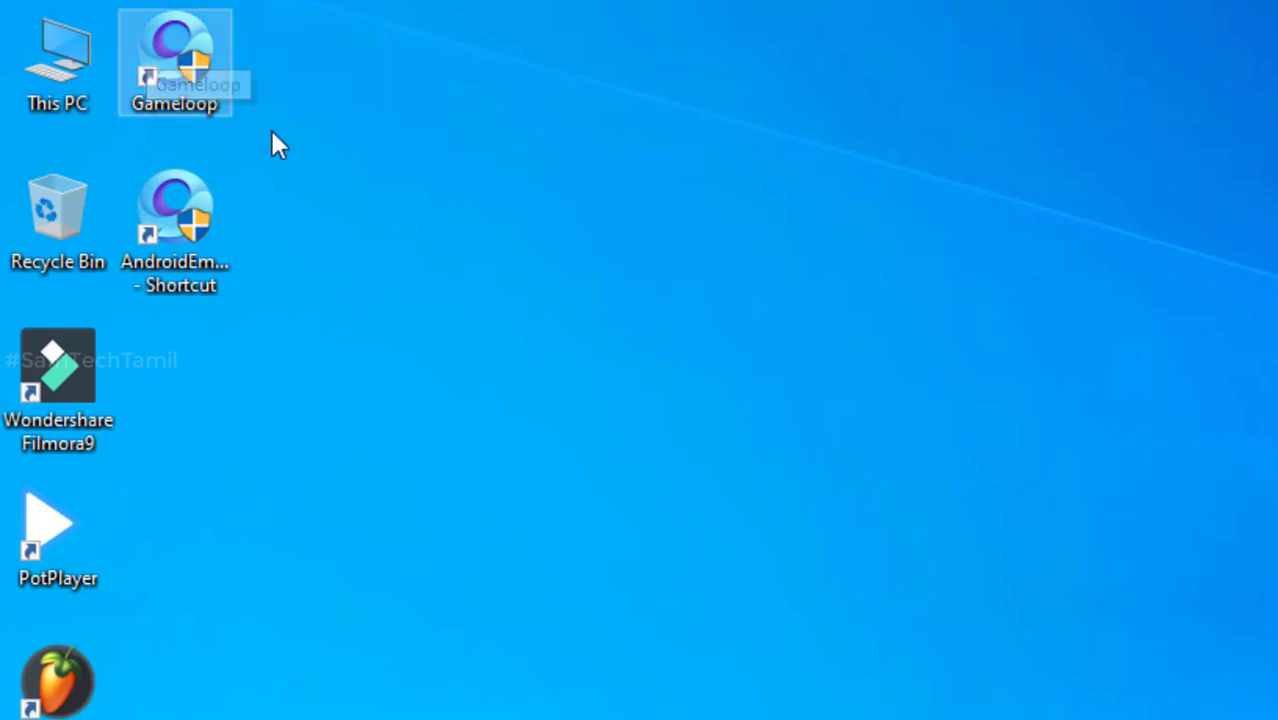
{"action": "right_click", "coordinate": [198, 72]}
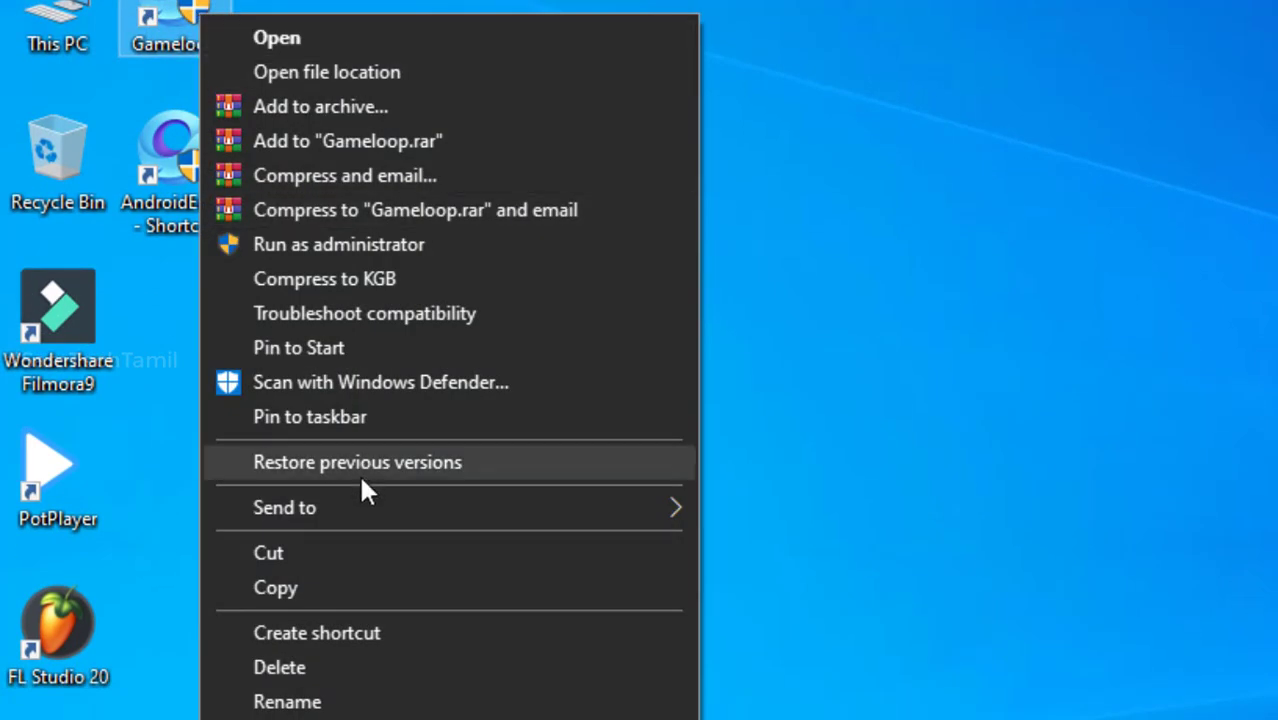
{"action": "left_click", "coordinate": [322, 668]}
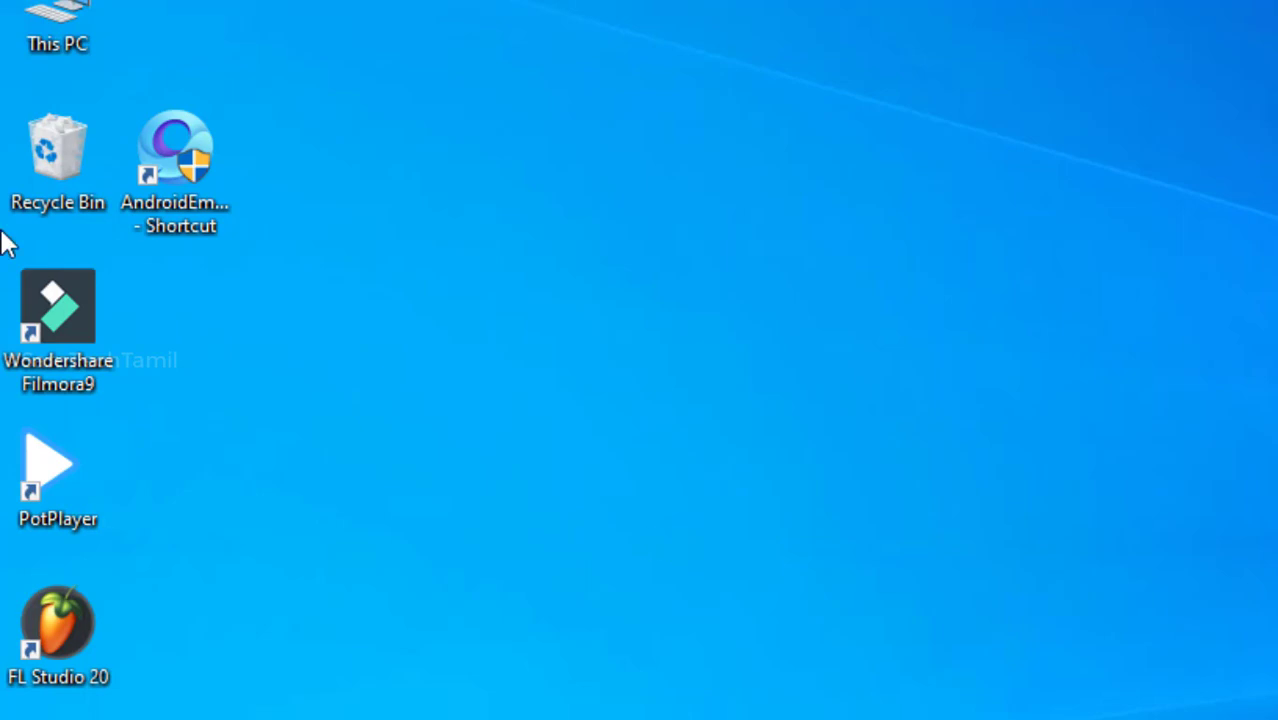
{"action": "left_click_drag", "start_coordinate": [160, 232], "coordinate": [1145, 150]}
{"action": "left_click_drag", "start_coordinate": [515, 155], "coordinate": [995, 235]}
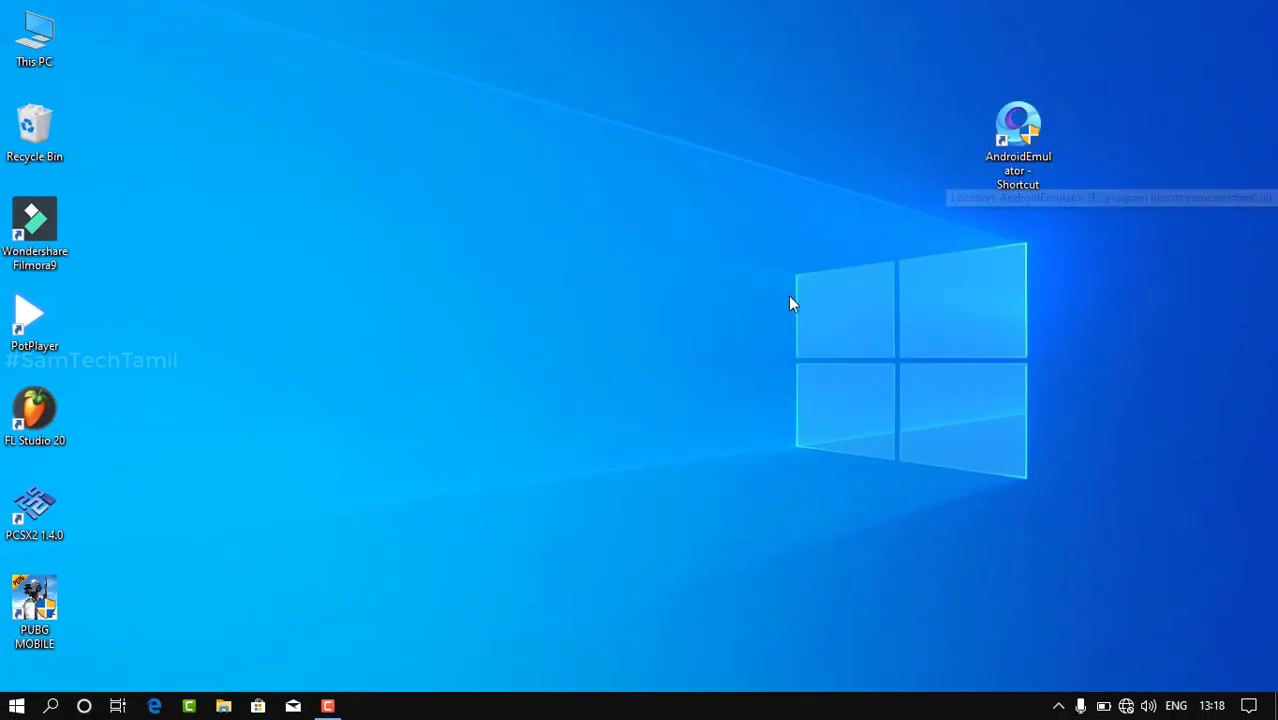
{"action": "left_click", "coordinate": [330, 705]}
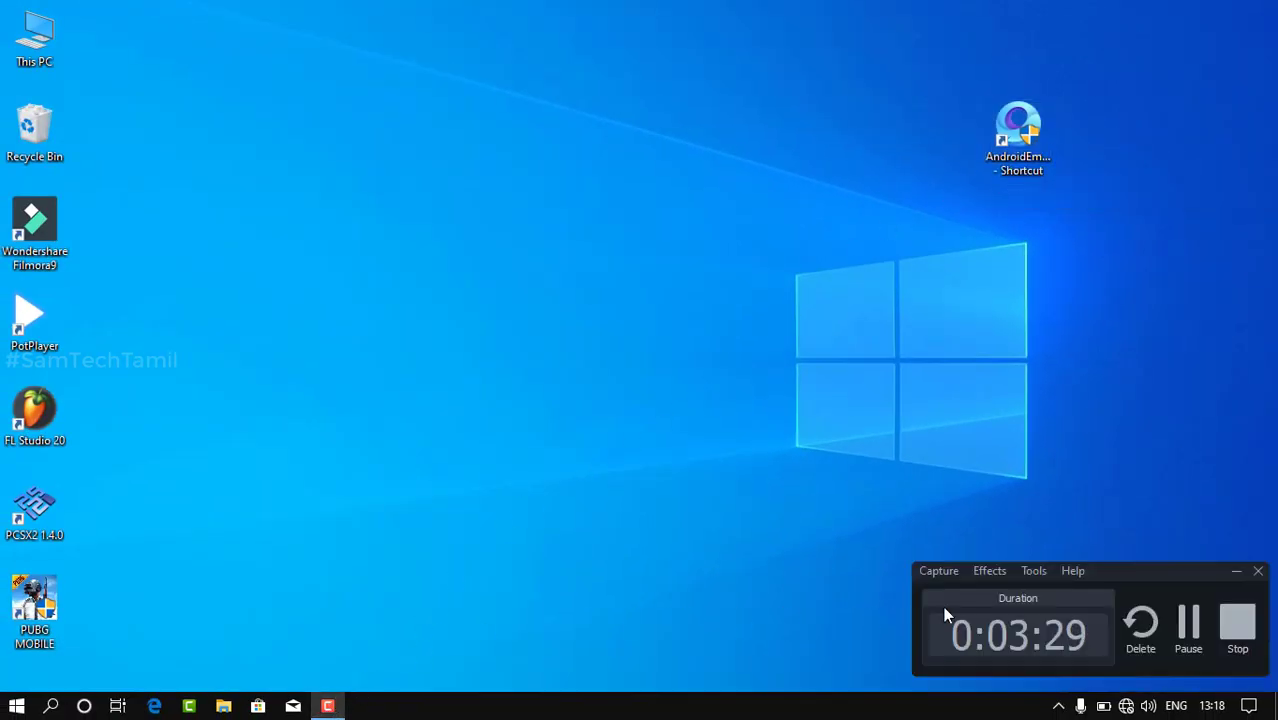
{"action": "left_click", "coordinate": [1188, 624]}
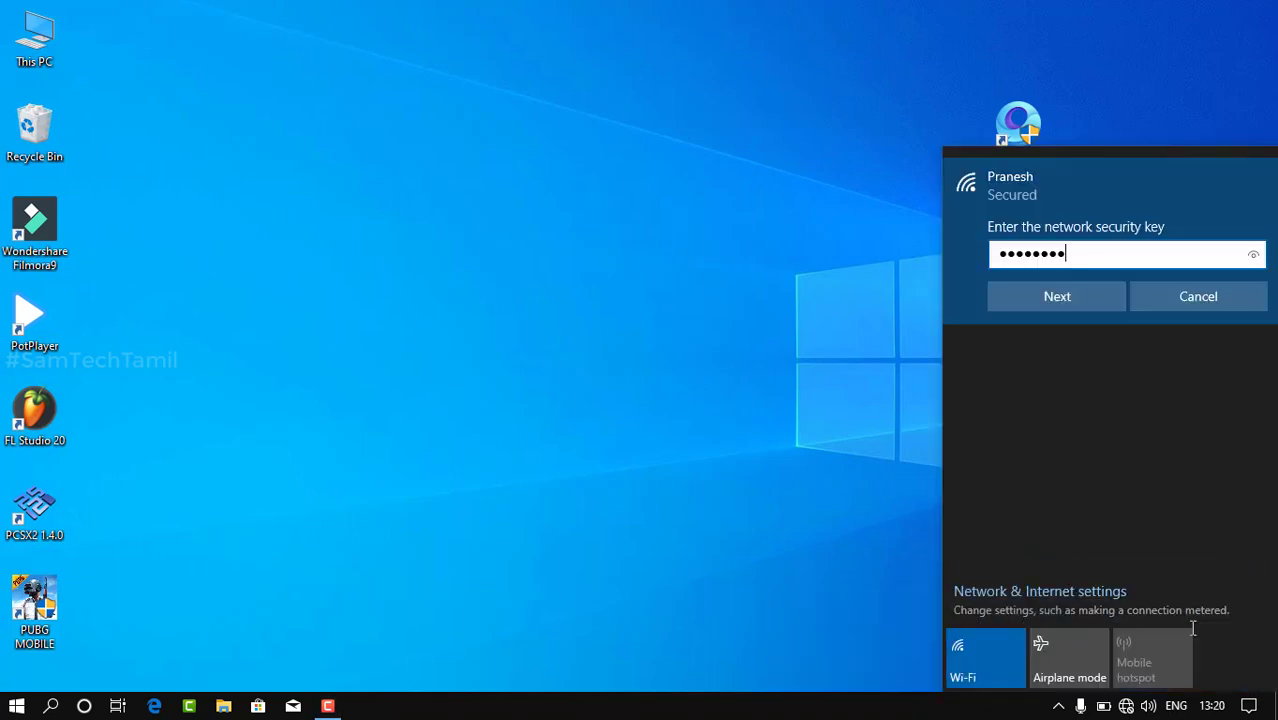
Step: Enter the Wi-Fi network security key, connect to the network and allow the PC to be discoverable on it
{"action": "type", "text": "••"}
{"action": "left_click", "coordinate": [1052, 292]}
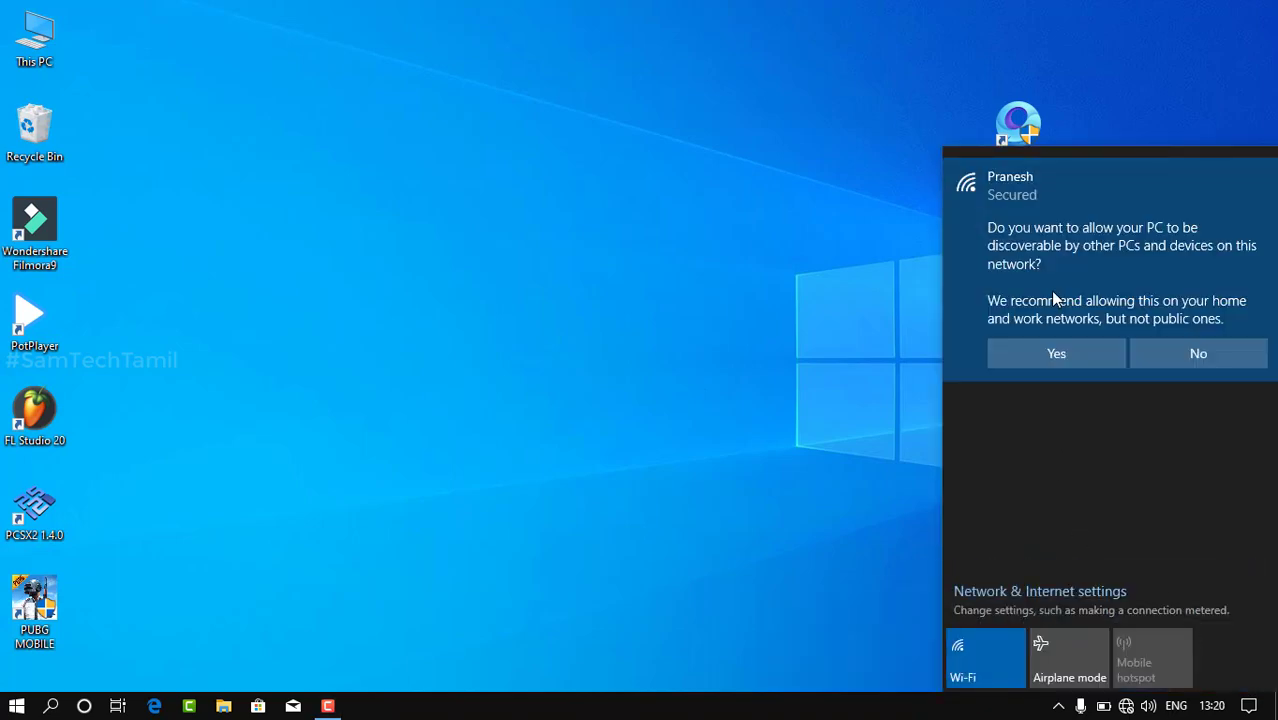
{"action": "left_click", "coordinate": [1060, 361]}
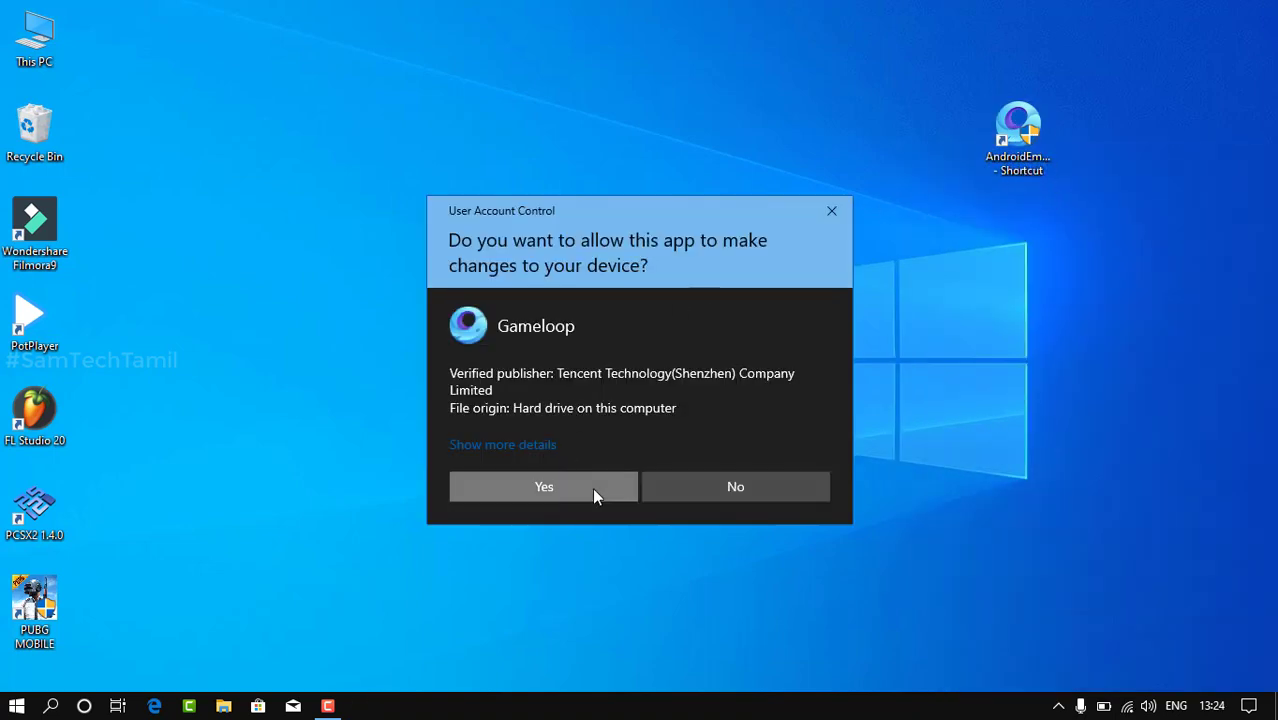
Step: Allow Gameloop to make changes to the device and open the Browser from the emulator's hidden system apps
{"action": "left_click", "coordinate": [592, 488]}
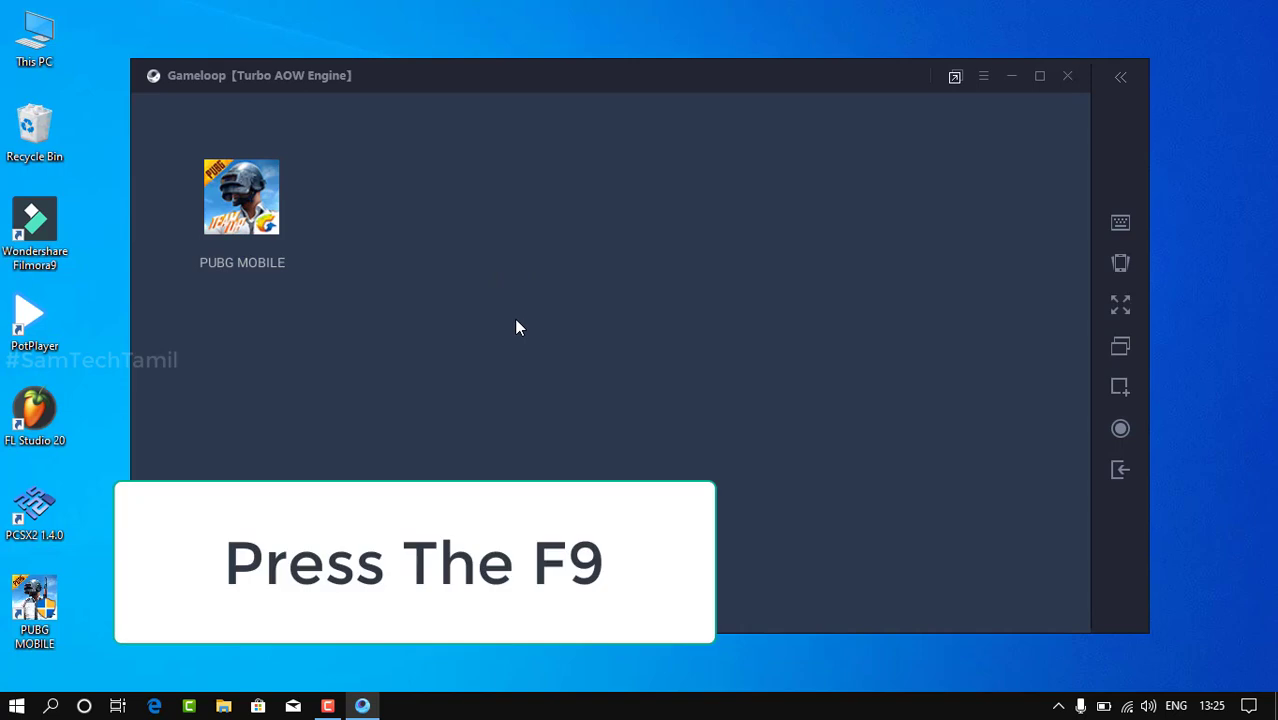
{"action": "key", "text": "F9"}
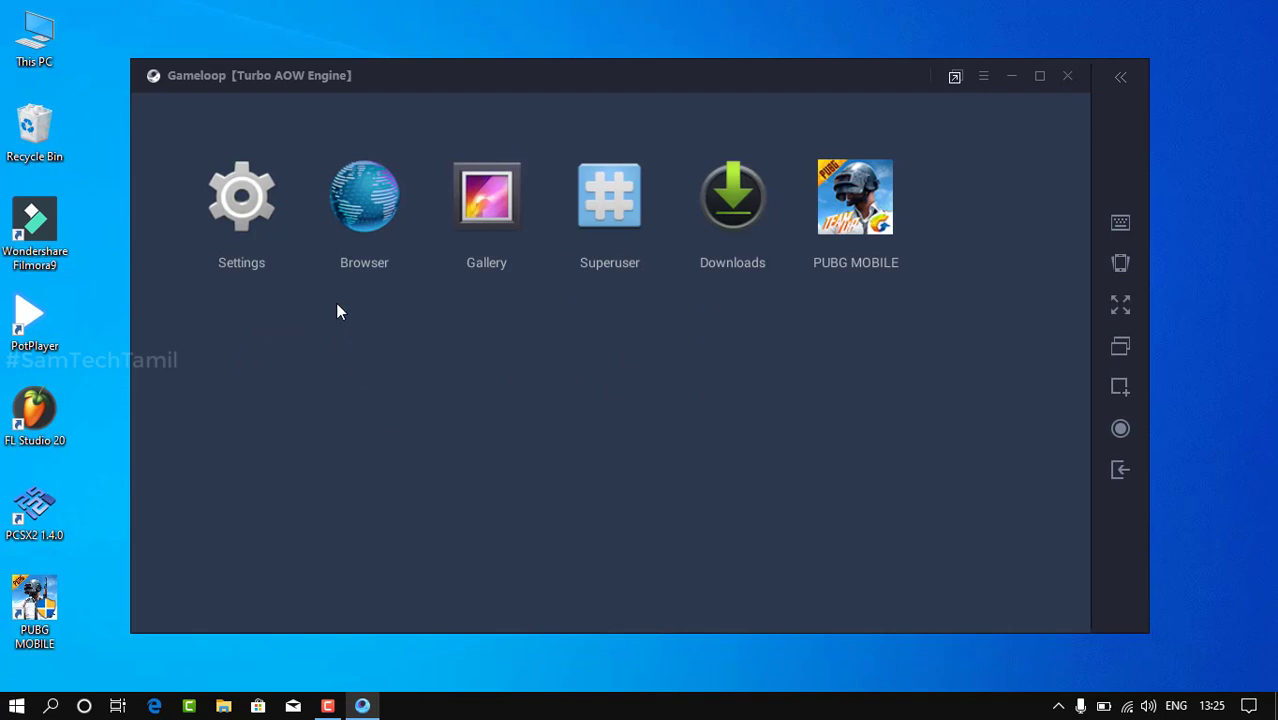
{"action": "left_click", "coordinate": [364, 200]}
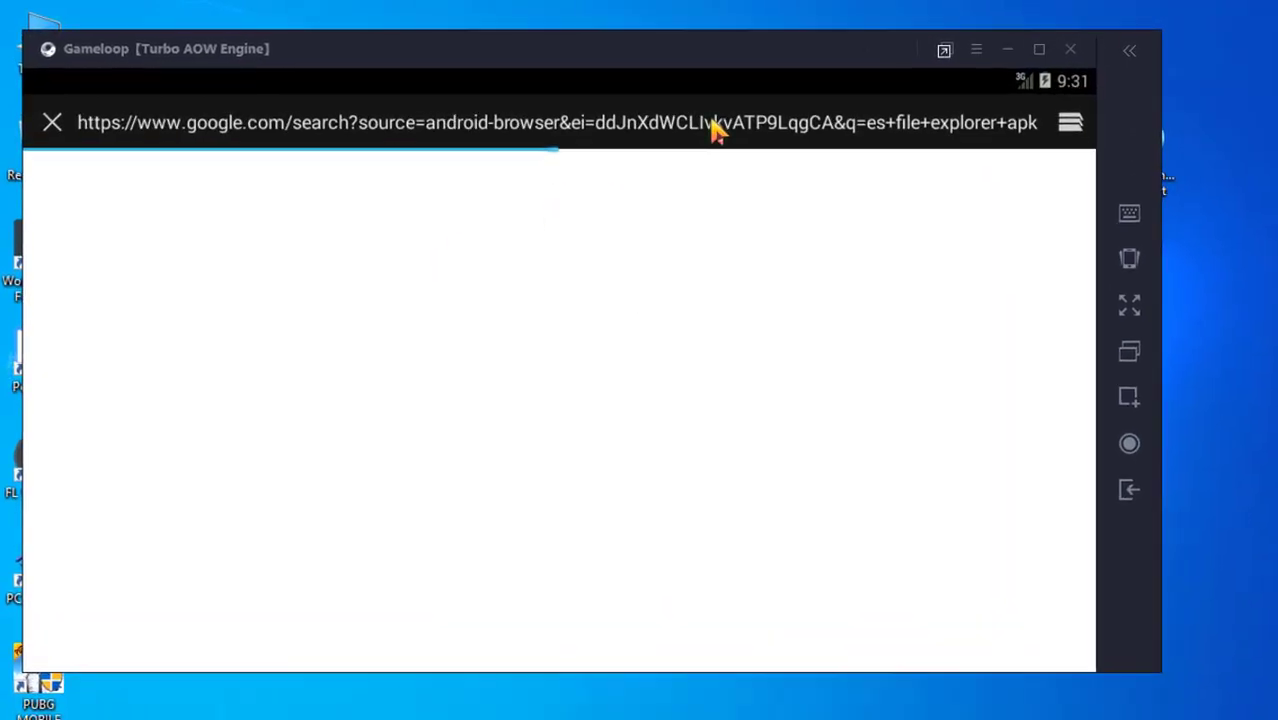
Step: Search the web for "mixplore apk" in the emulator's browser
{"action": "left_click", "coordinate": [713, 130]}
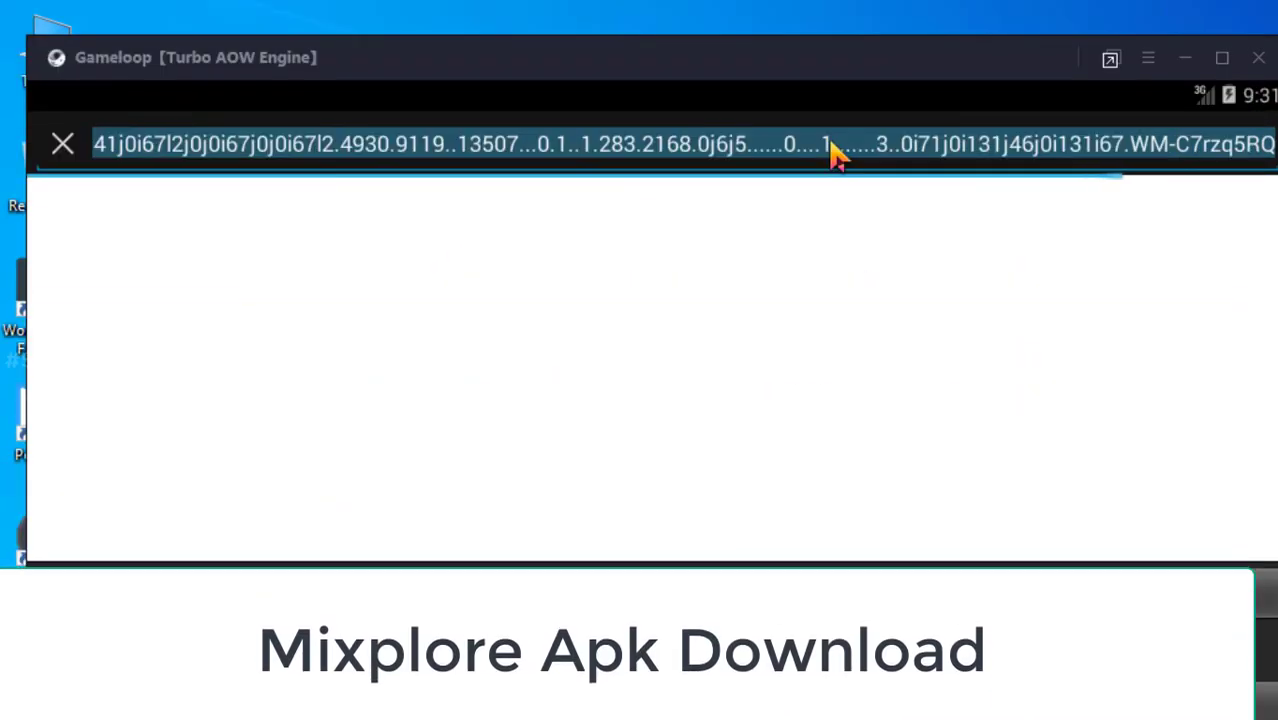
{"action": "key", "text": "BackSpace"}
{"action": "type", "text": "mi"}
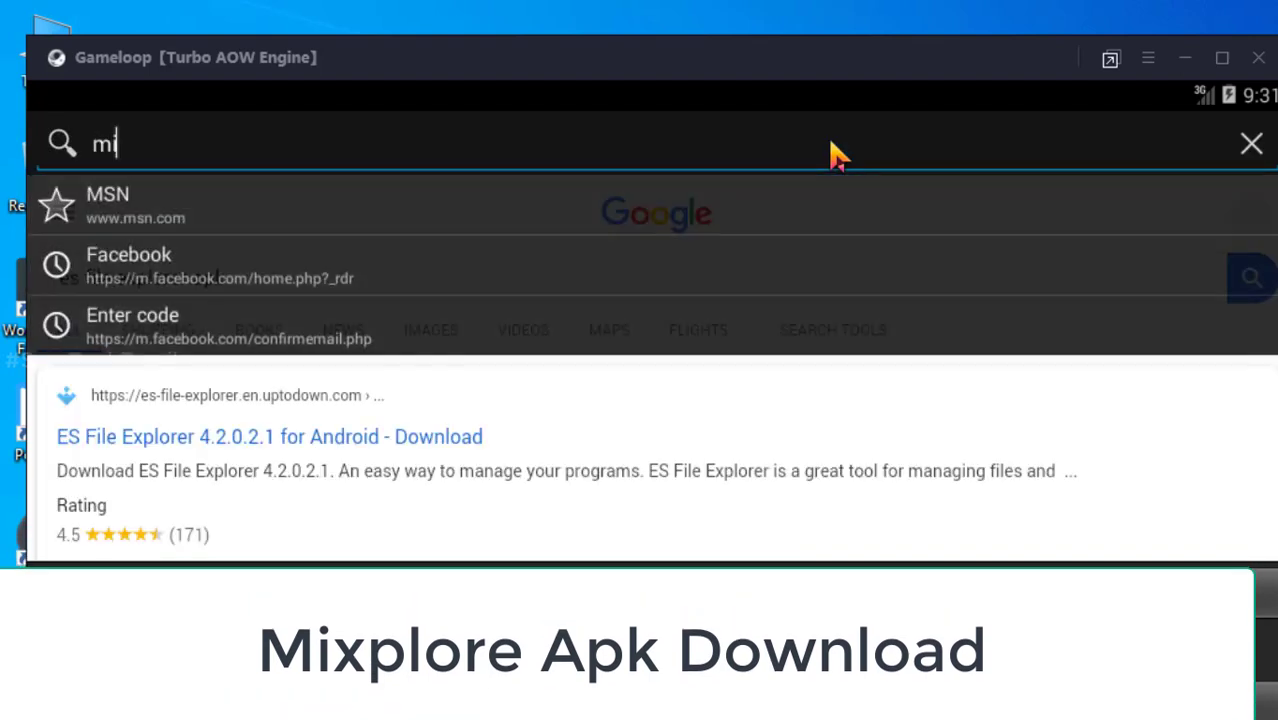
{"action": "type", "text": "x"}
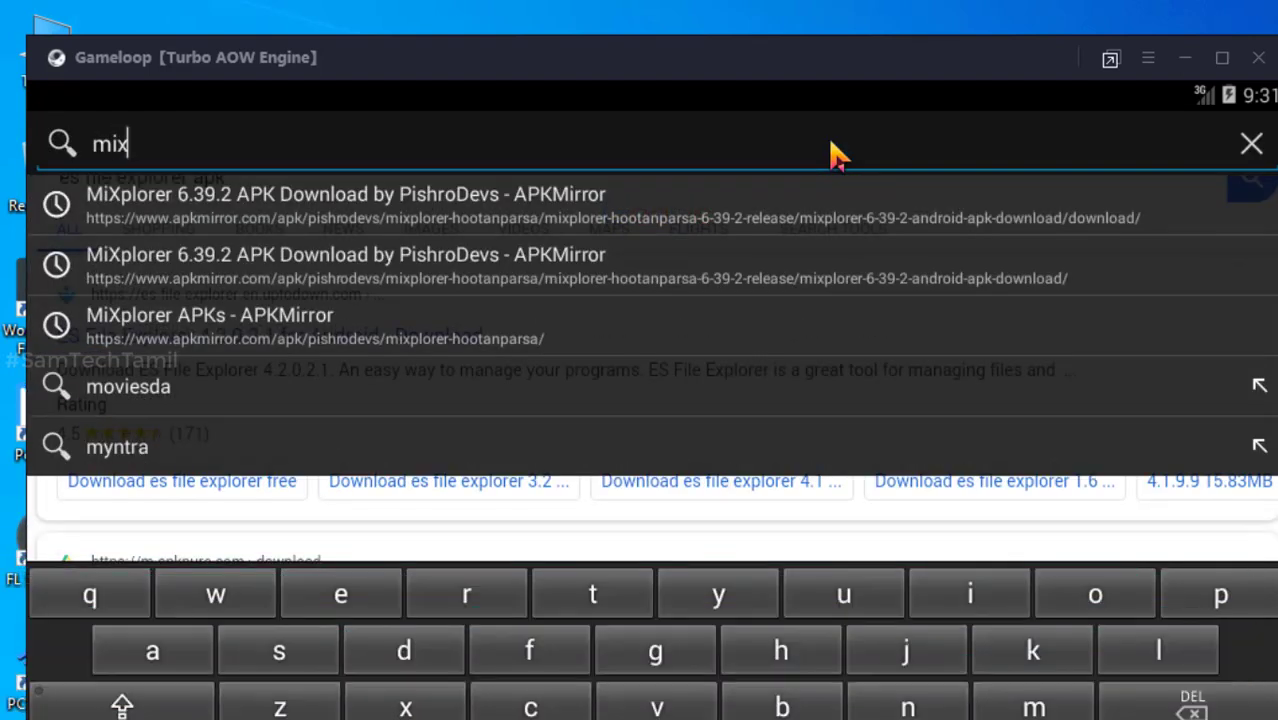
{"action": "type", "text": "pl"}
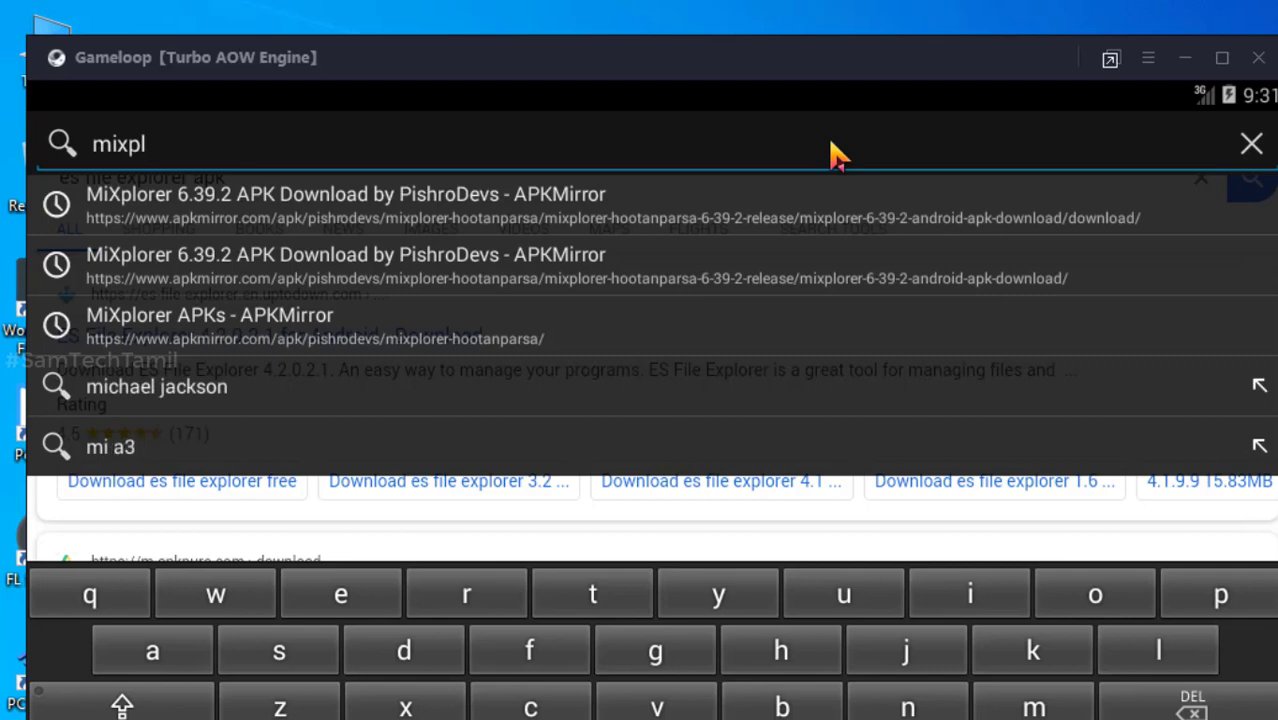
{"action": "type", "text": "ore"}
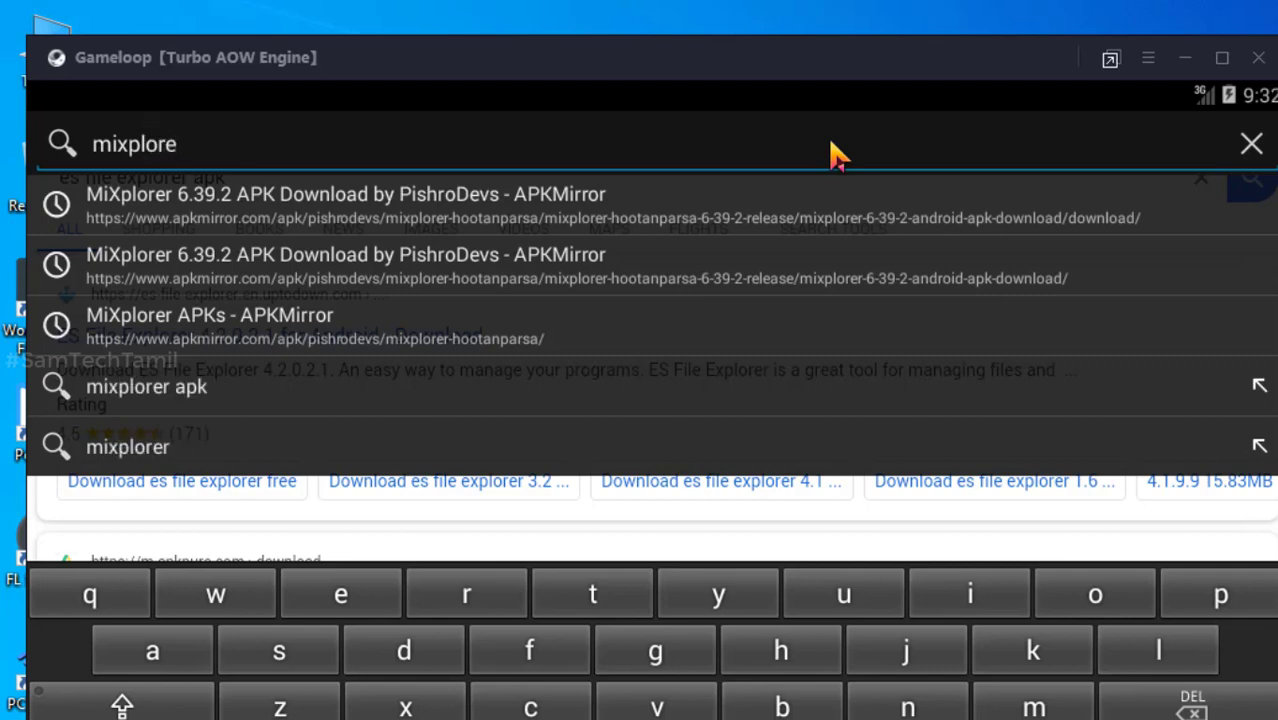
{"action": "type", "text": " a"}
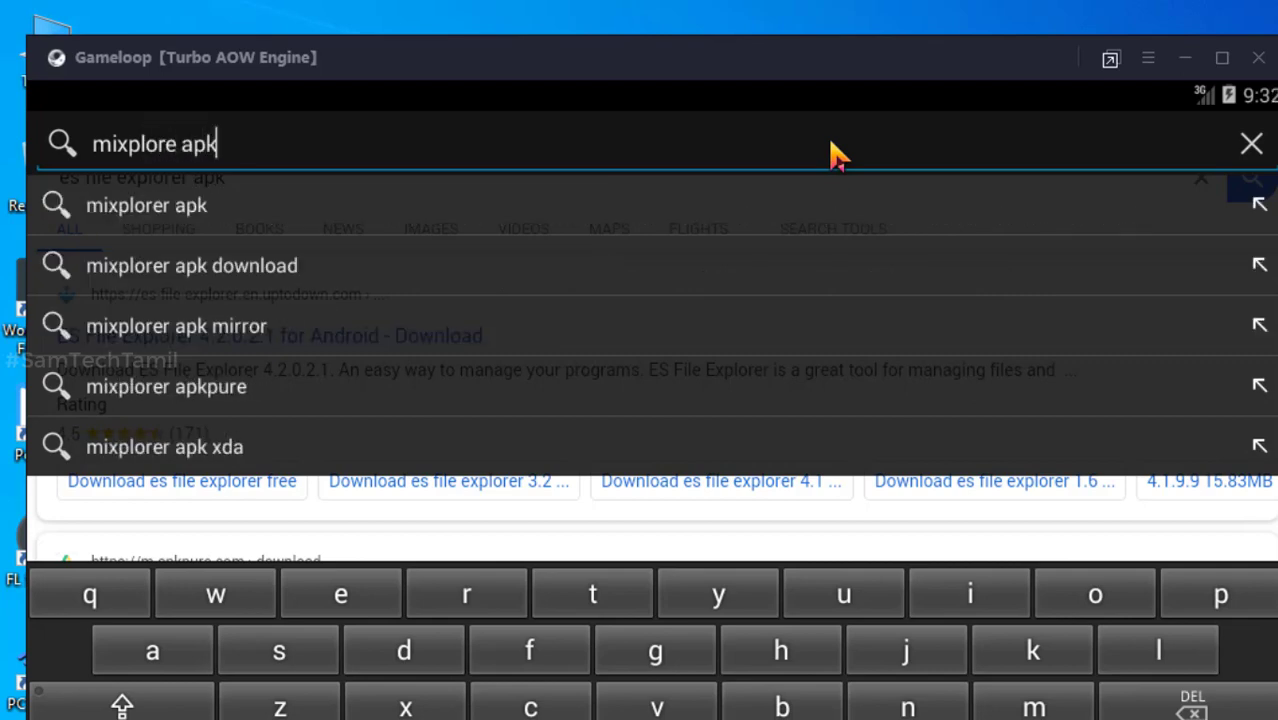
{"action": "type", "text": "pk"}
{"action": "key", "text": "Return"}
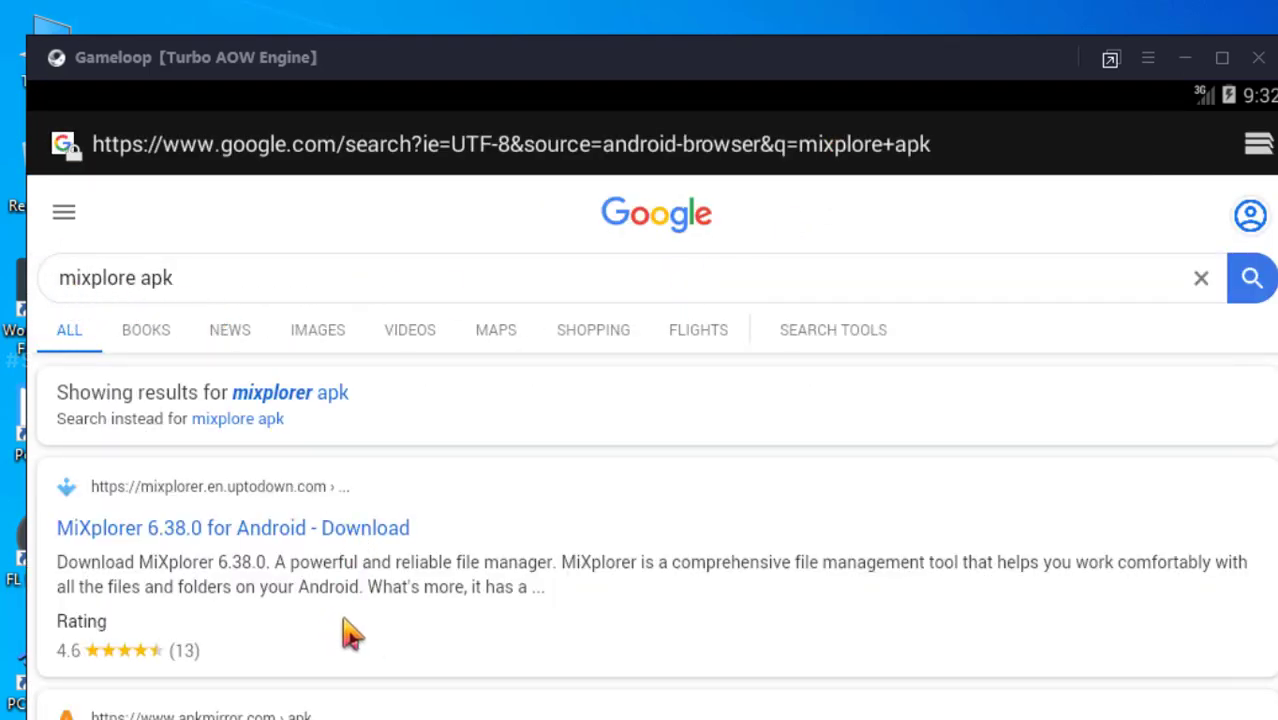
Step: Look through the search results and open the MiXplorer page on androidapksfree.com
{"action": "scroll", "coordinate": [412, 688], "scroll_direction": "down", "scroll_amount": 5}
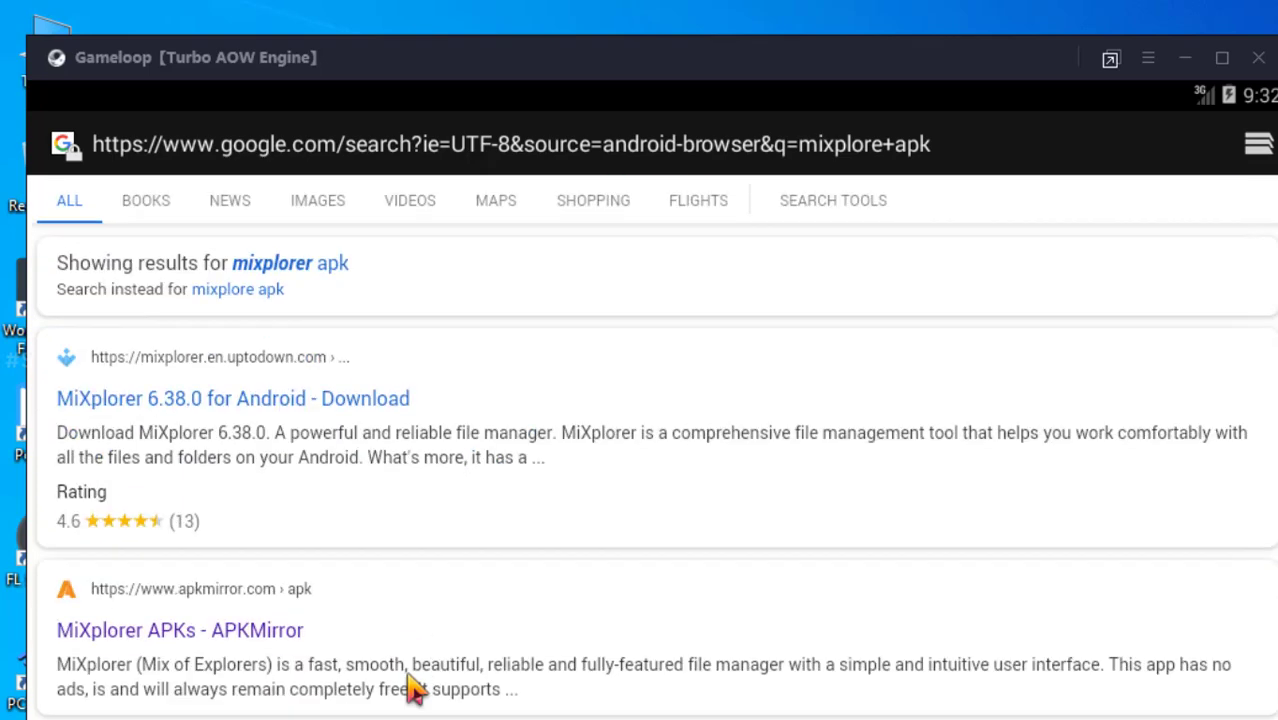
{"action": "scroll", "coordinate": [414, 684], "scroll_direction": "up", "scroll_amount": 3}
{"action": "scroll", "coordinate": [415, 680], "scroll_direction": "up", "scroll_amount": 1}
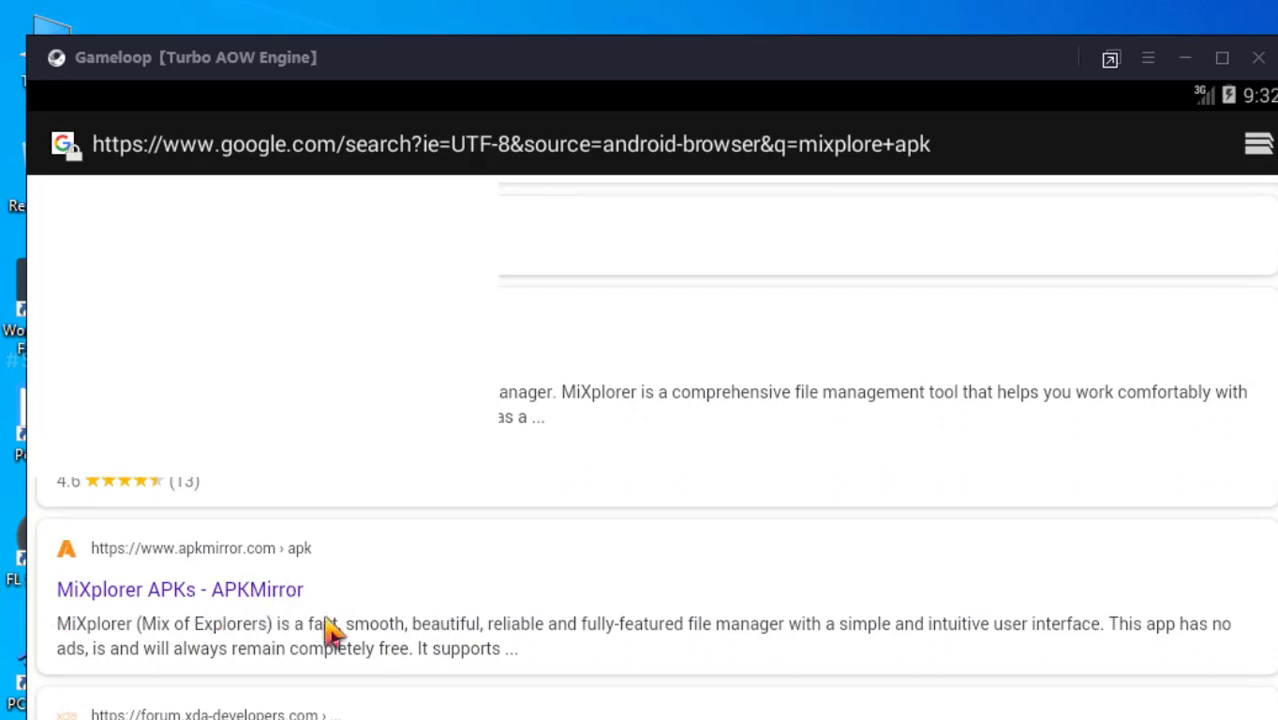
{"action": "left_click", "coordinate": [180, 617]}
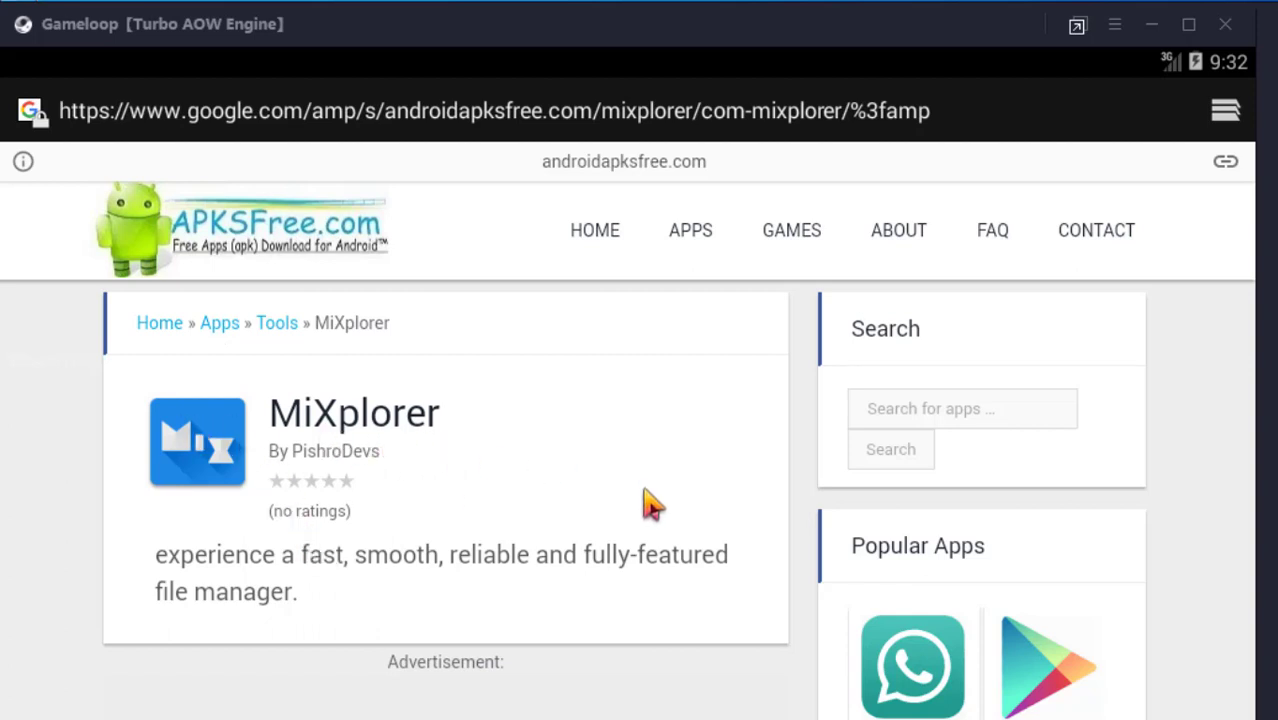
Step: Download the MiXplorer 6.39.2 APK from the secure server, using the Browser just once for the download
{"action": "left_click_drag", "start_coordinate": [642, 515], "coordinate": [640, 345]}
{"action": "scroll", "coordinate": [600, 500], "scroll_direction": "down", "scroll_amount": 5}
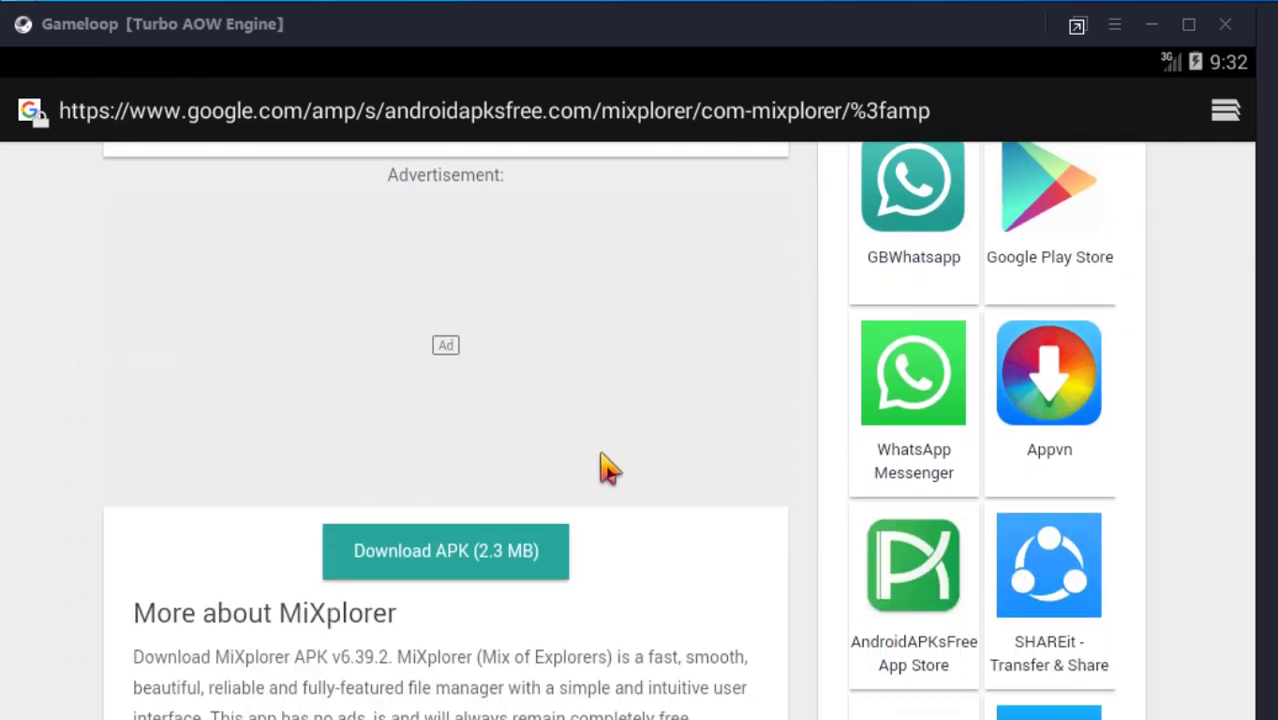
{"action": "left_click_drag", "start_coordinate": [630, 612], "coordinate": [628, 408]}
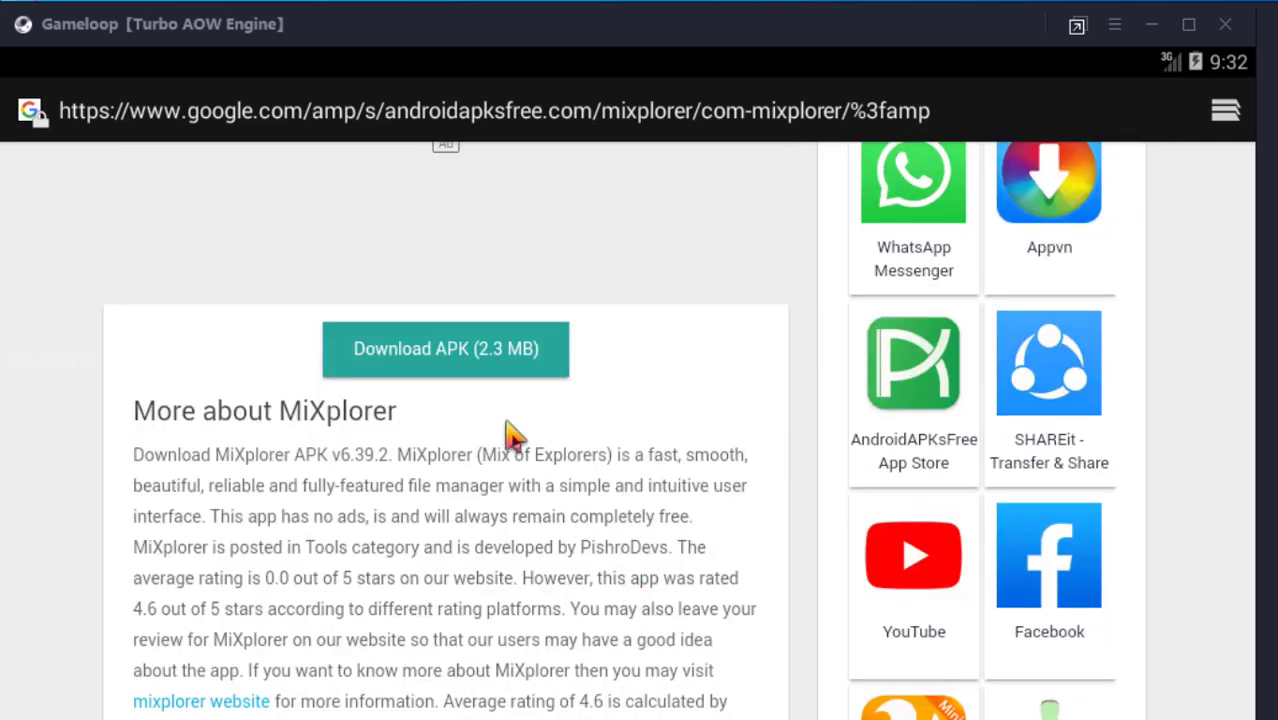
{"action": "left_click", "coordinate": [452, 362]}
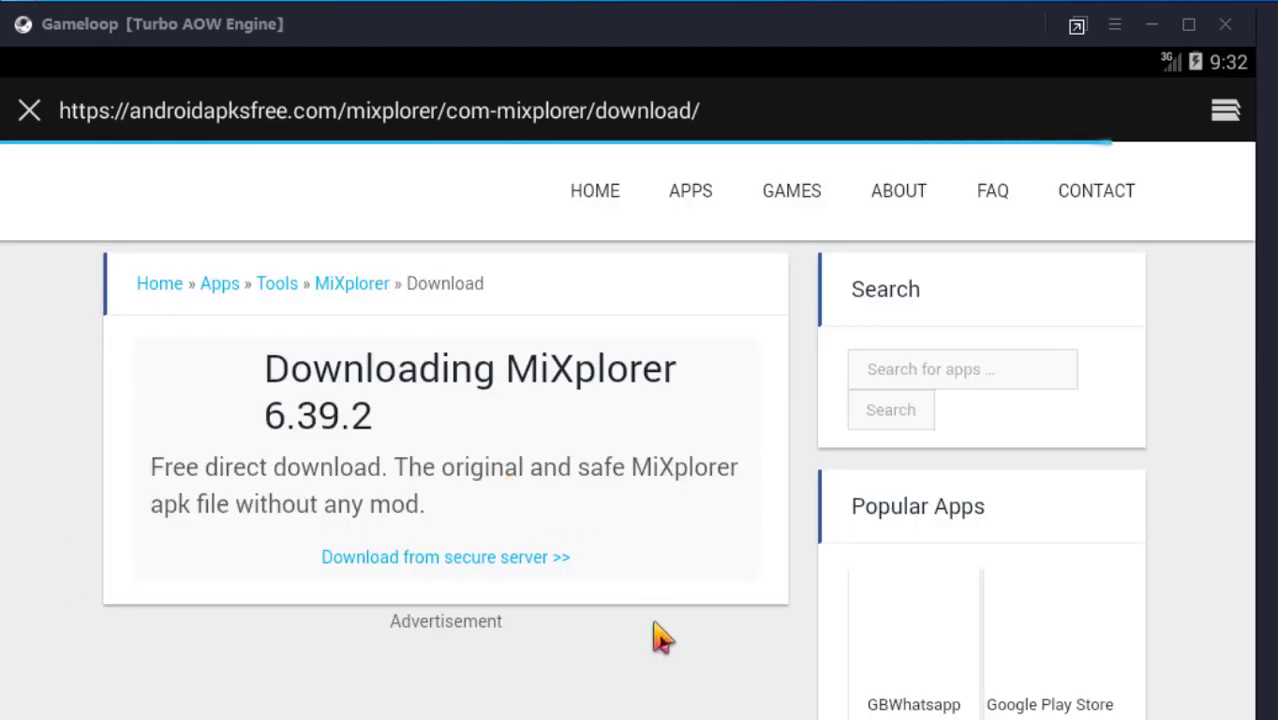
{"action": "scroll", "coordinate": [530, 440], "scroll_direction": "down", "scroll_amount": 2}
{"action": "left_click", "coordinate": [530, 430]}
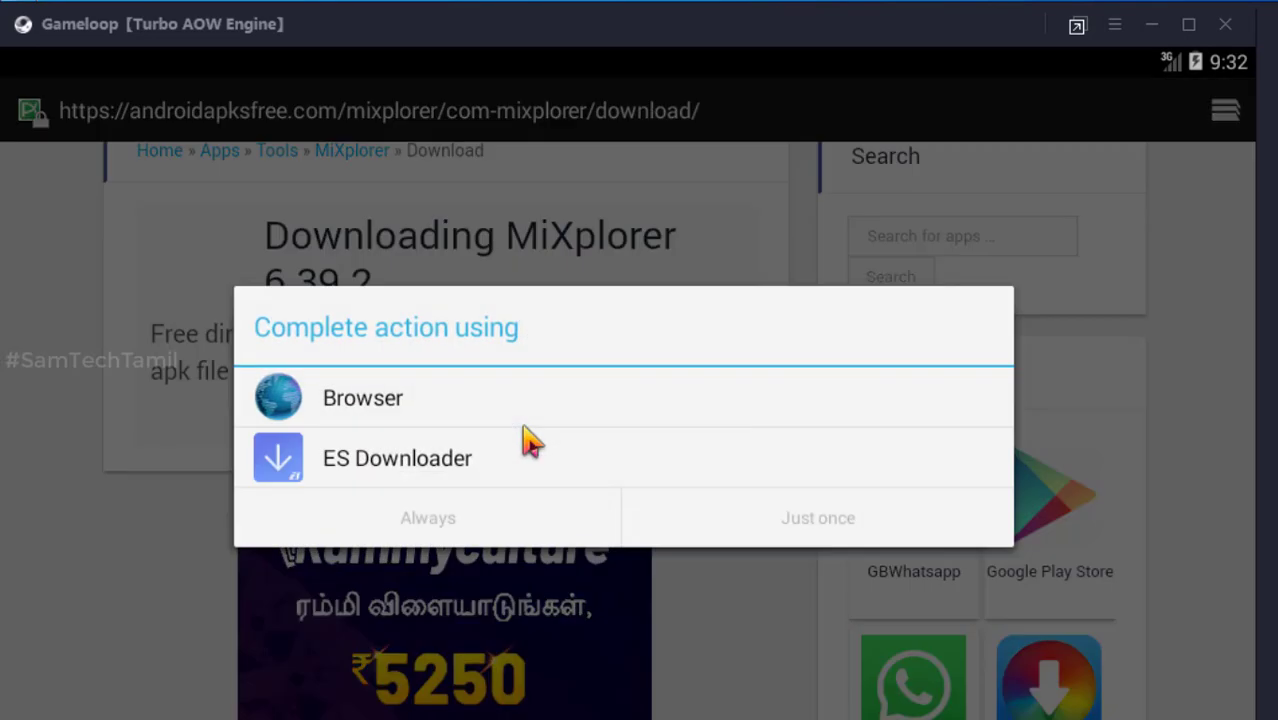
{"action": "left_click", "coordinate": [388, 403]}
{"action": "left_click", "coordinate": [733, 522]}
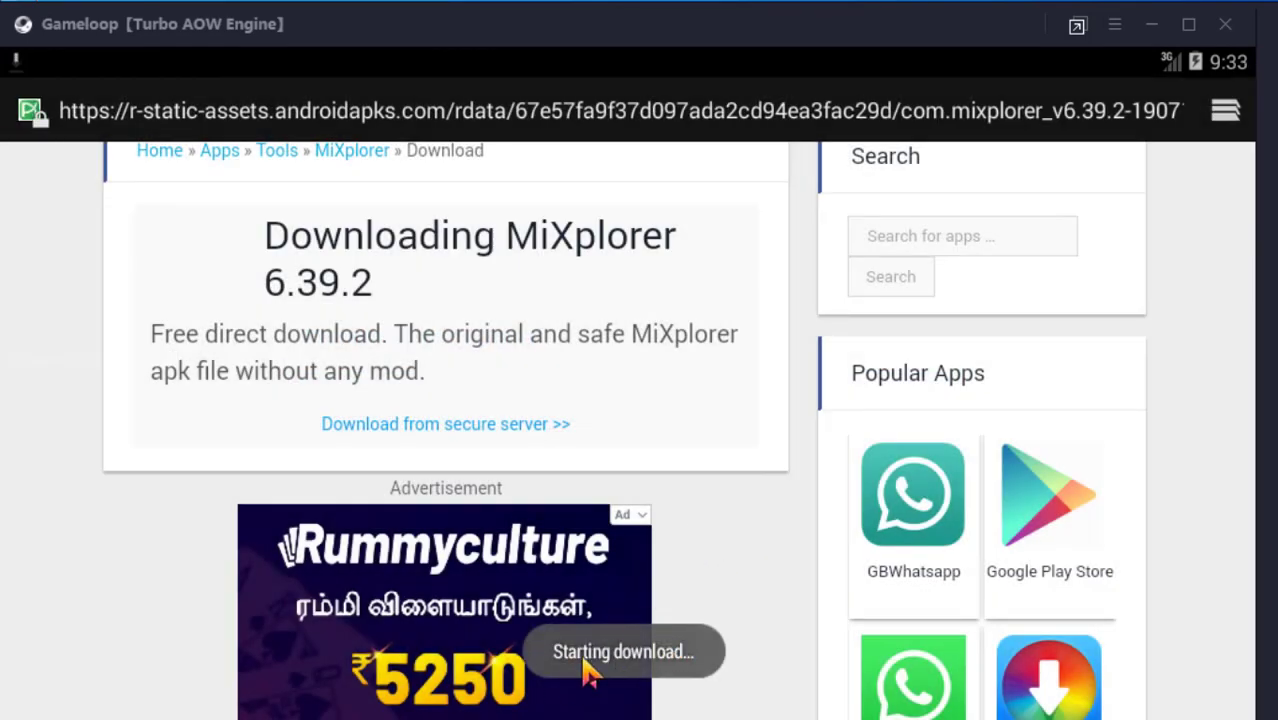
Step: Open the downloaded MiXplorer APK from the notifications and advance through its permission list to the install option
{"action": "left_click_drag", "start_coordinate": [665, 66], "coordinate": [670, 476]}
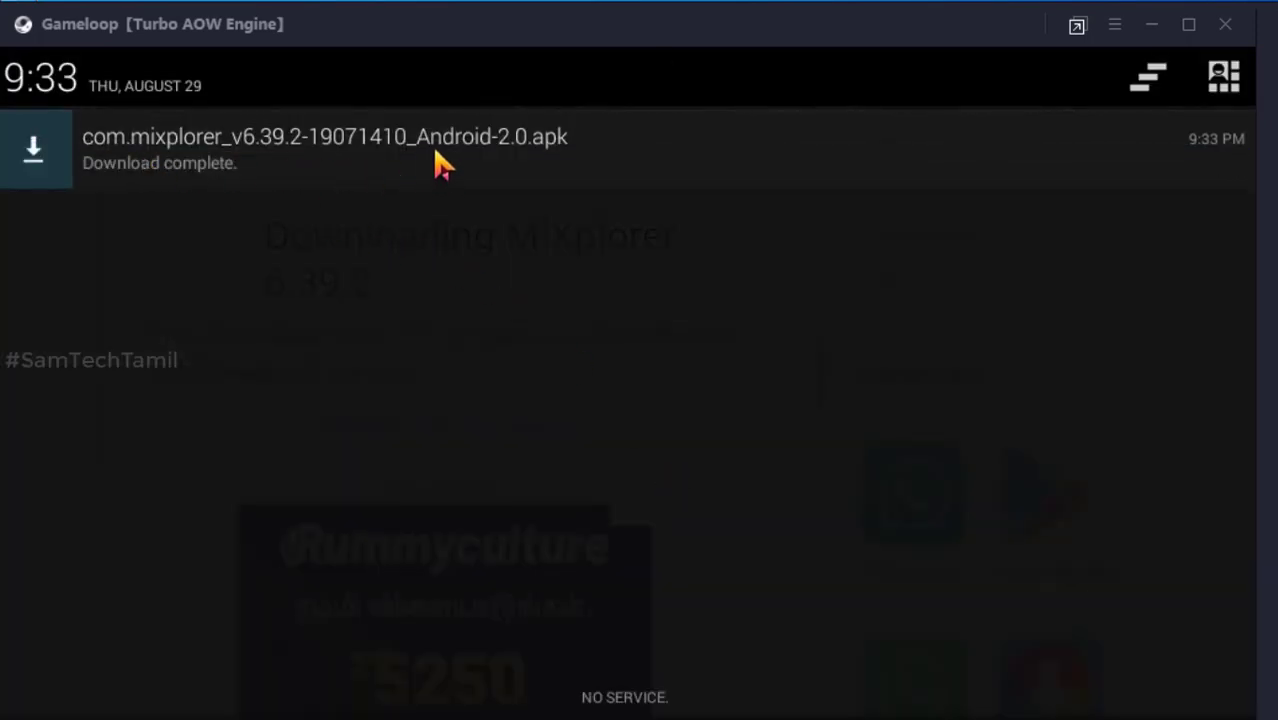
{"action": "left_click", "coordinate": [440, 163]}
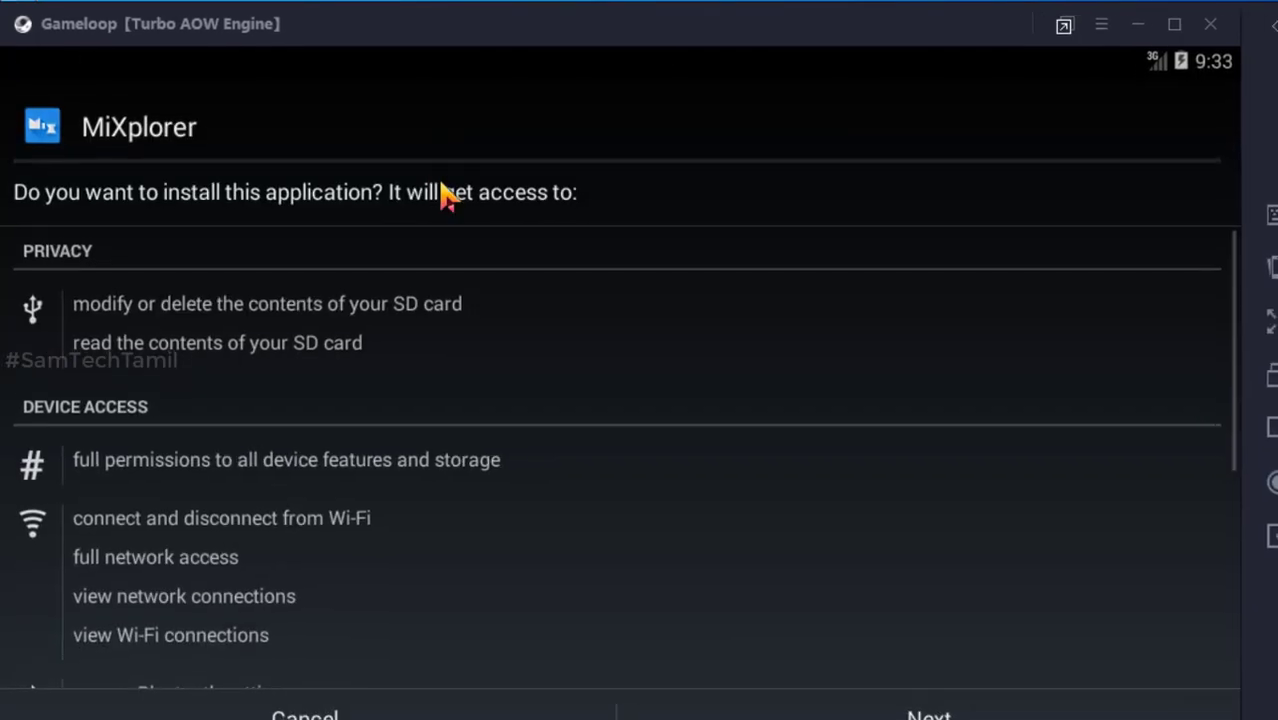
{"action": "left_click", "coordinate": [918, 680]}
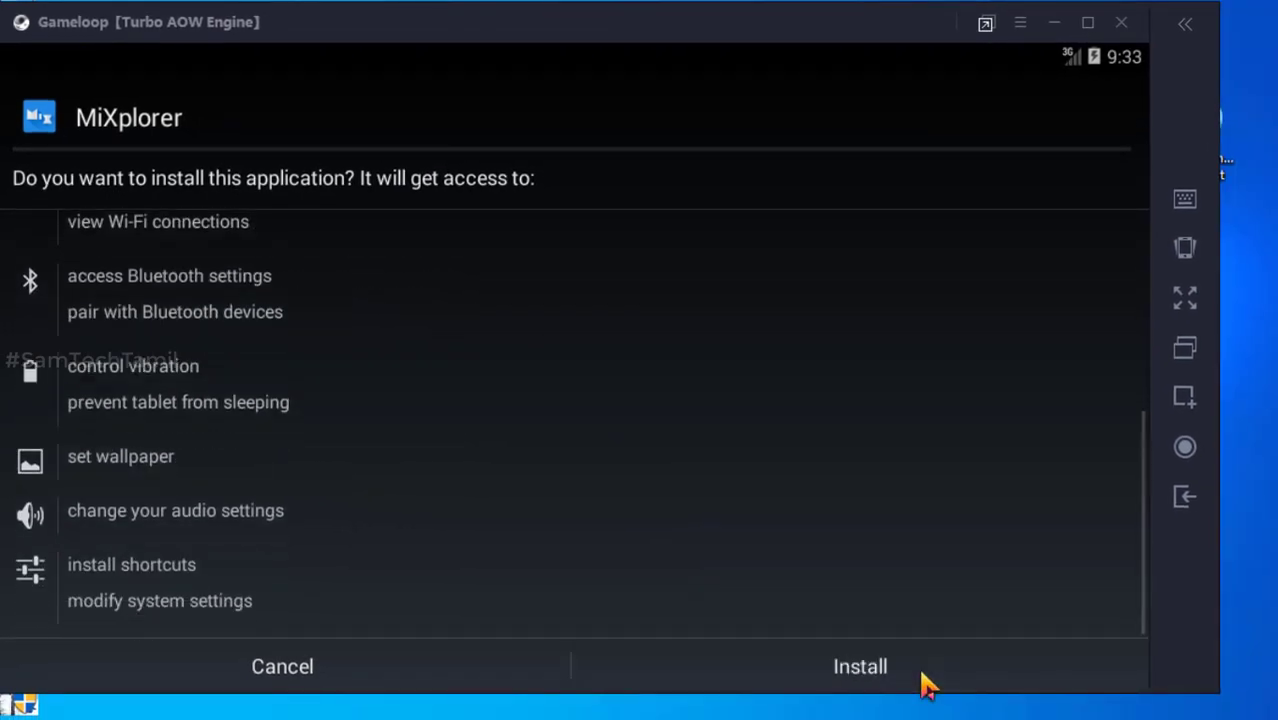